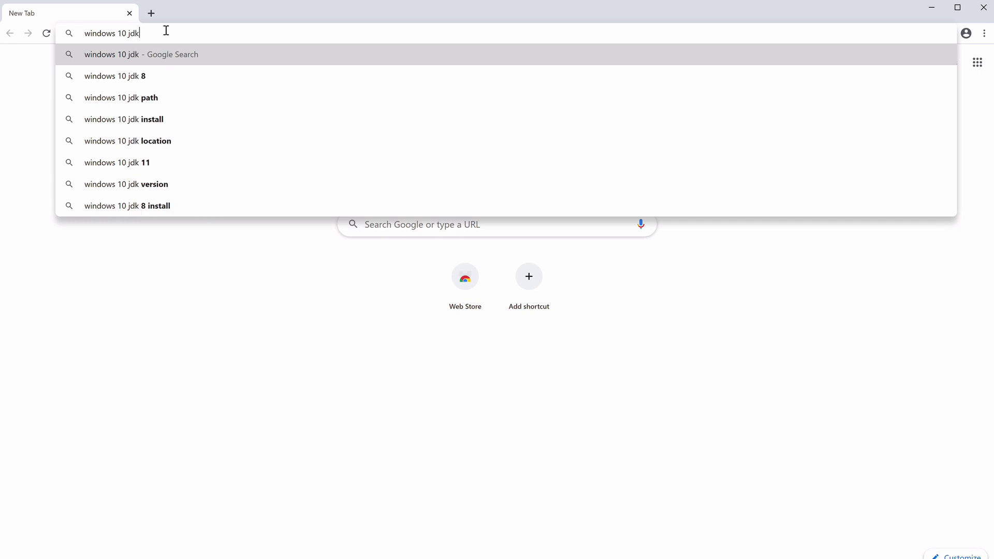
- Search Google for "windows 10 jdk" and open the Oracle JDK download page for Java SE 11.0.5 (LTS)
key(Return)
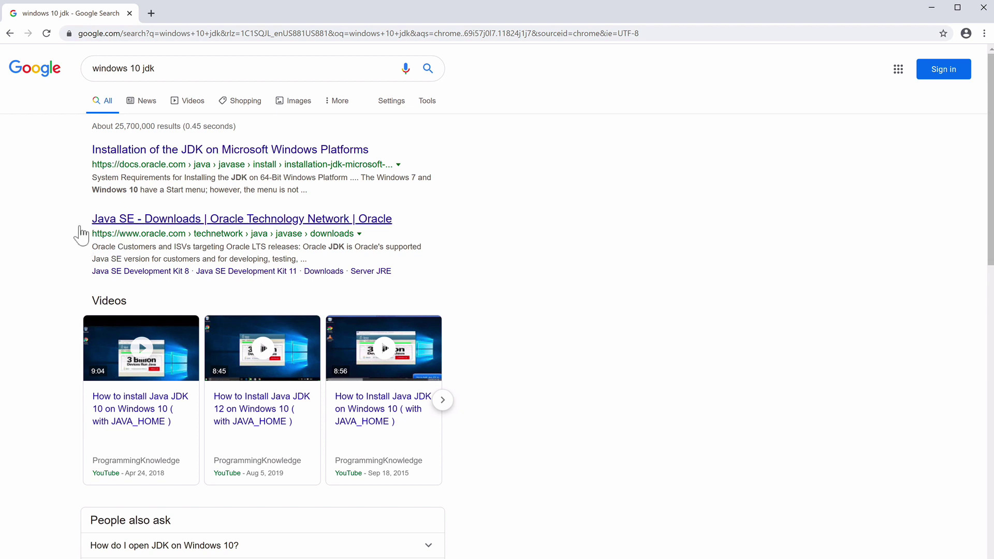
click(158, 226)
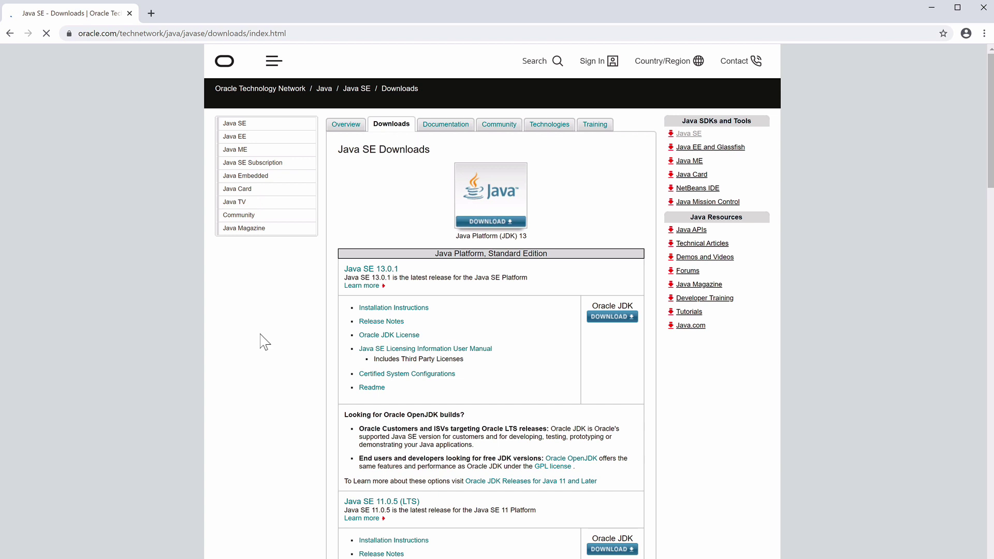
scroll(528, 326, down, 1)
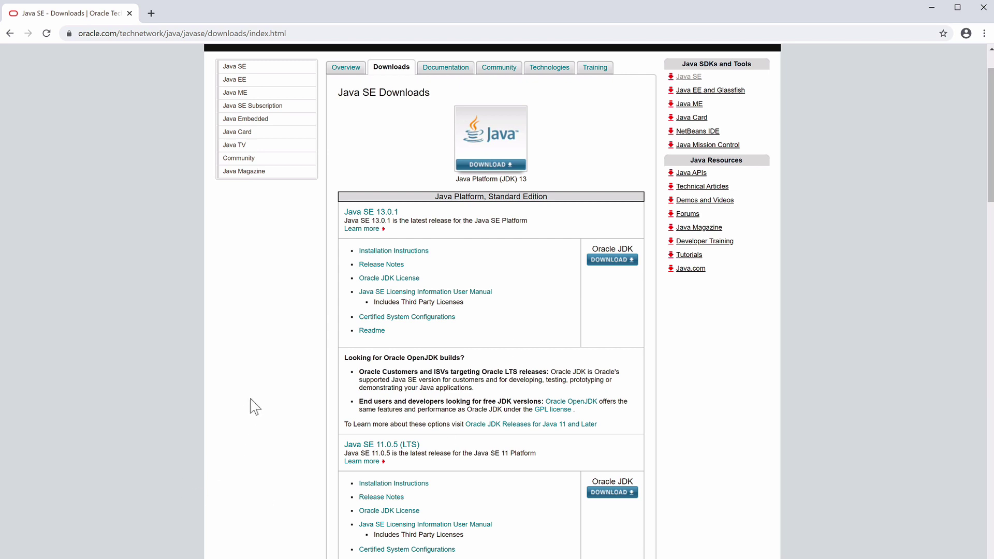
scroll(528, 352, down, 4)
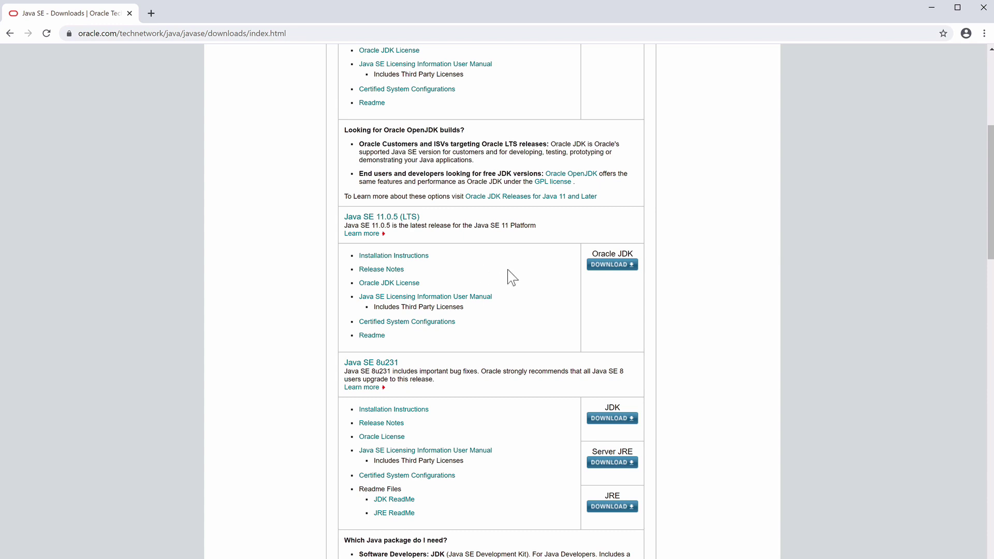
click(601, 265)
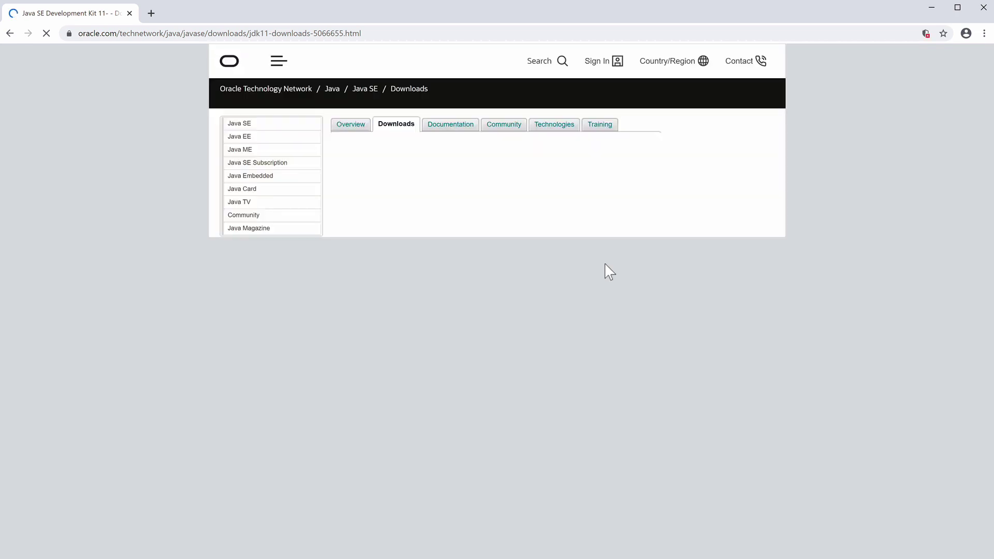
- Accept the Java SE Development Kit 11.0.5 license agreement and request the Windows installer jdk-11.0.5_windows-x64_bin.exe
scroll(396, 224, down, 5)
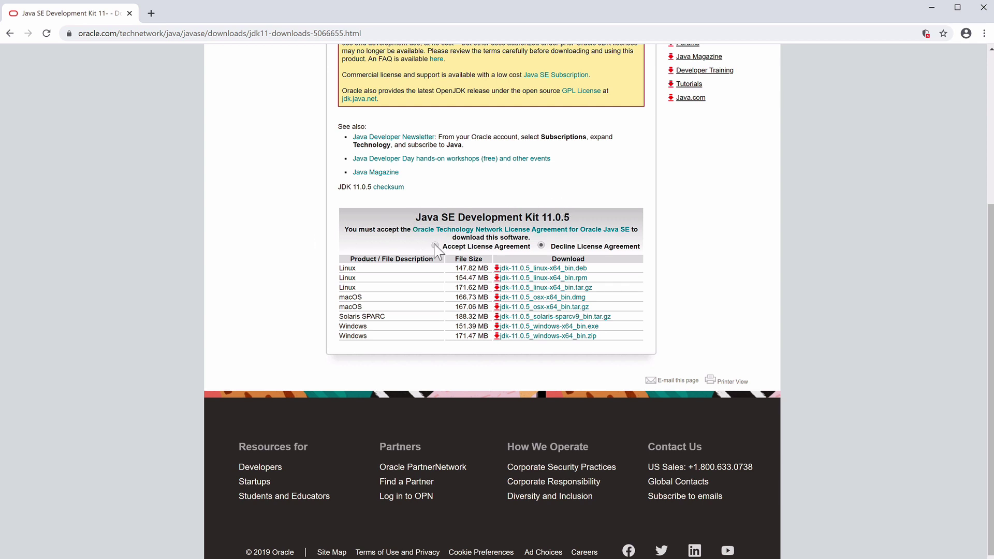
click(435, 246)
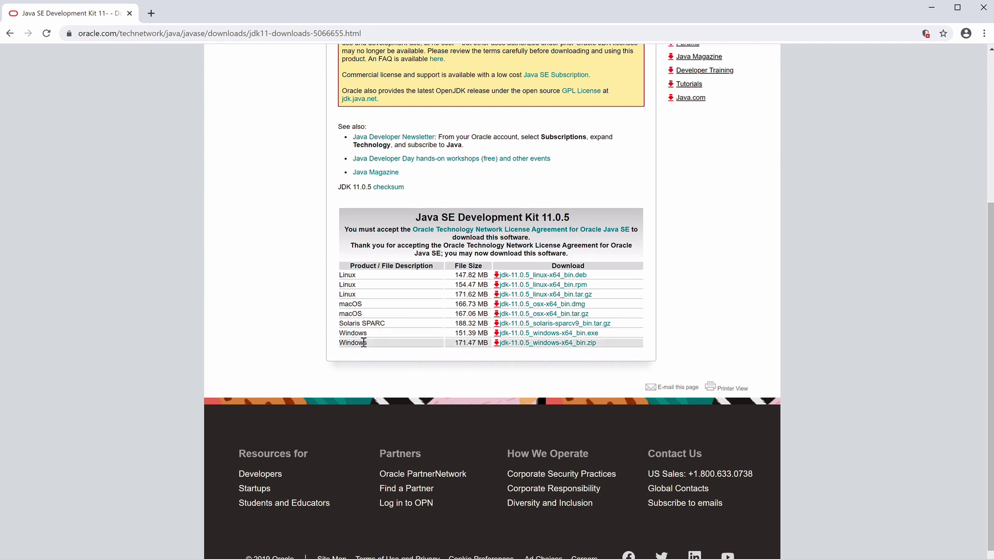
click(543, 335)
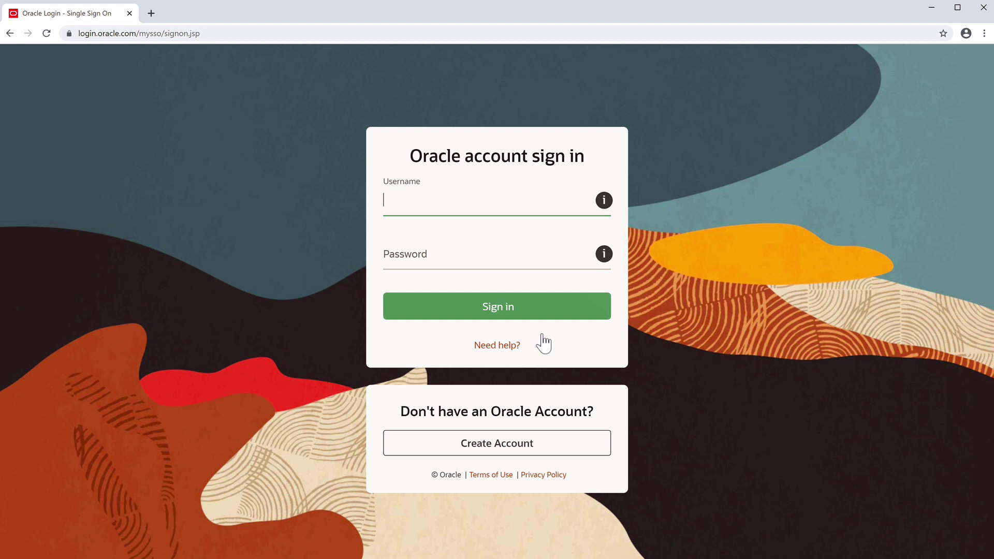
- Sign in to the Oracle account with the account username and password to start the JDK download
text(us)
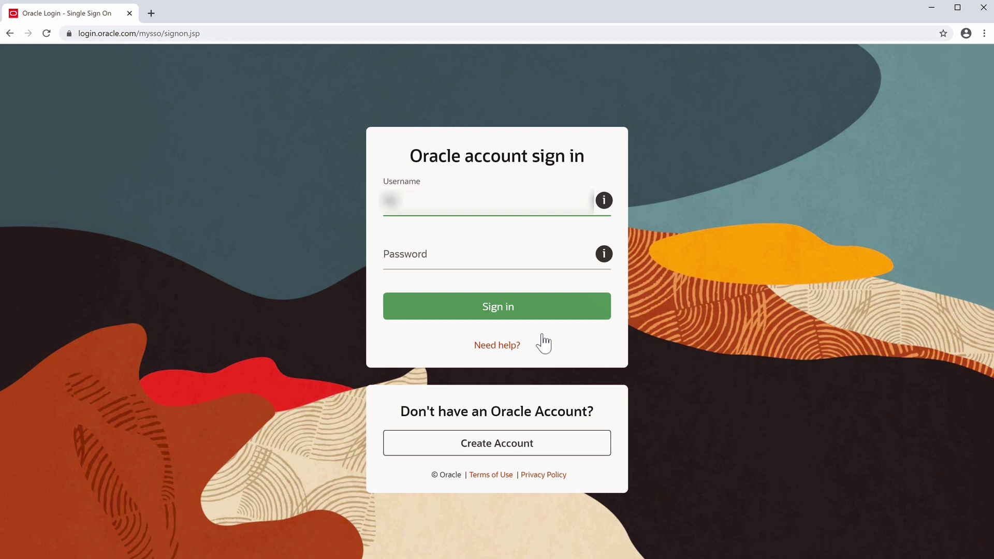
text(ernameexample)
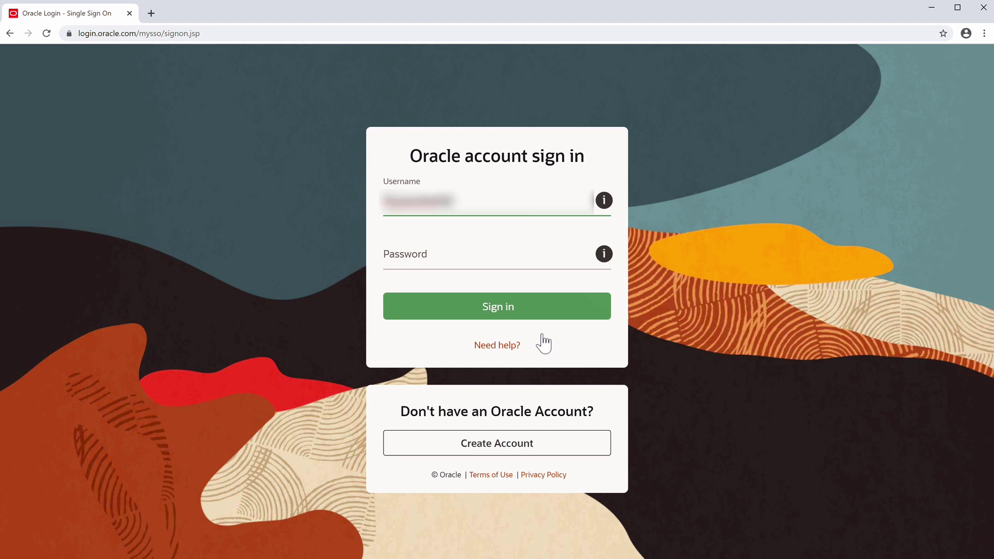
text(.com)
key(Tab)
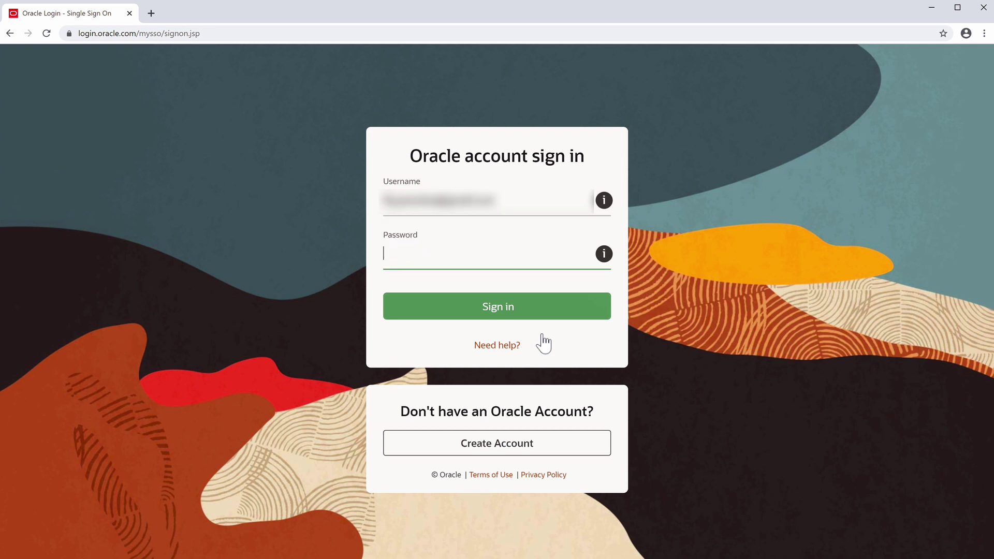
text(•••)
click(494, 306)
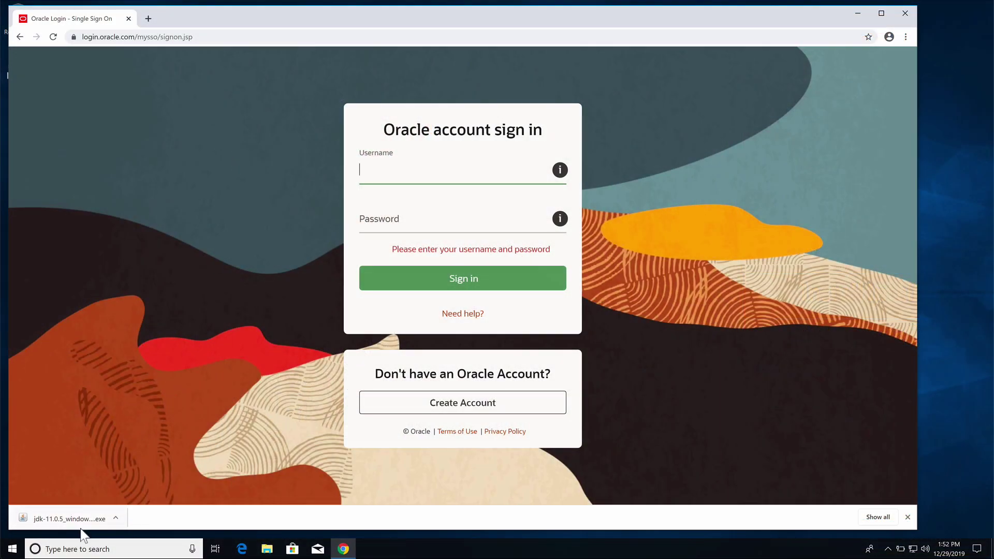
- Launch the downloaded JDK 11.0.5 installer, allow it to make changes to the device, and close the browser
click(61, 515)
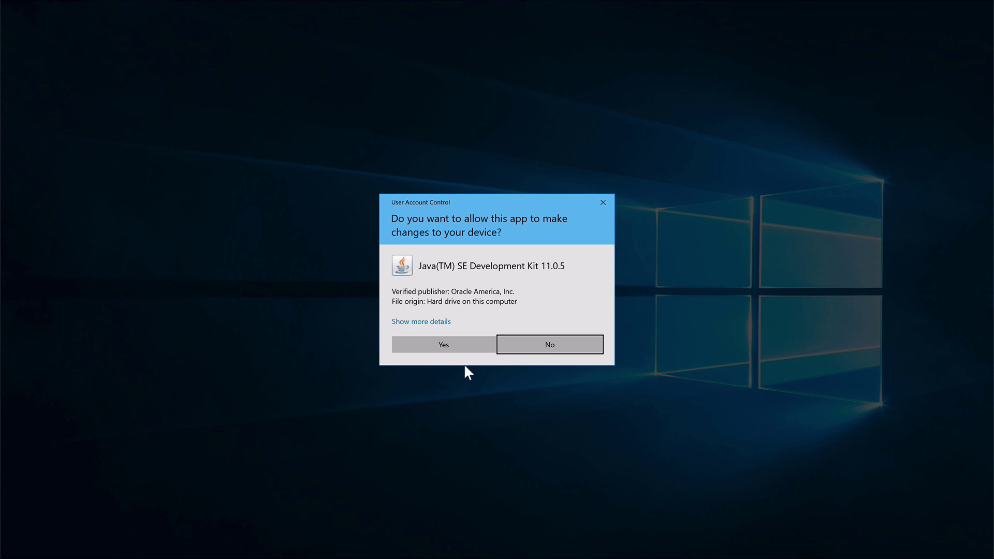
click(440, 343)
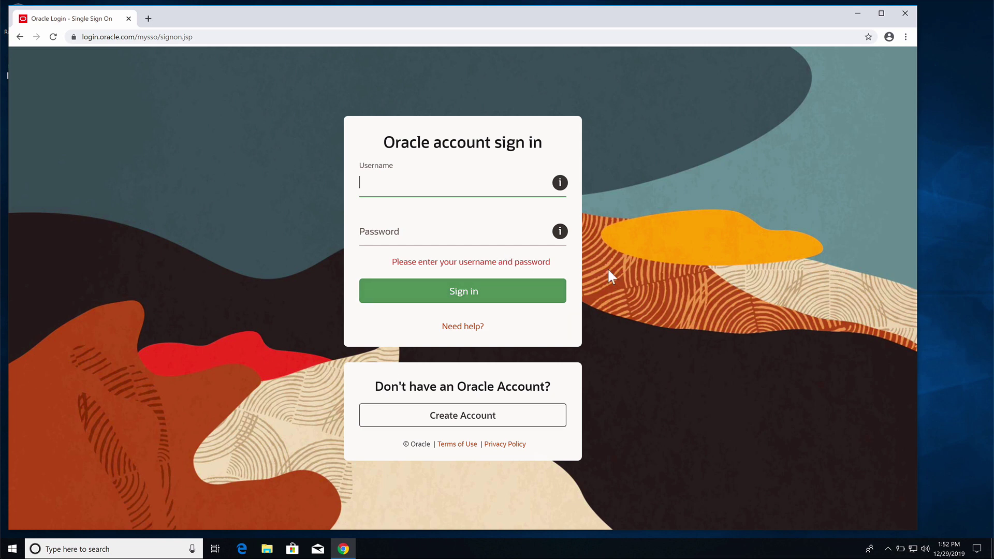
click(906, 14)
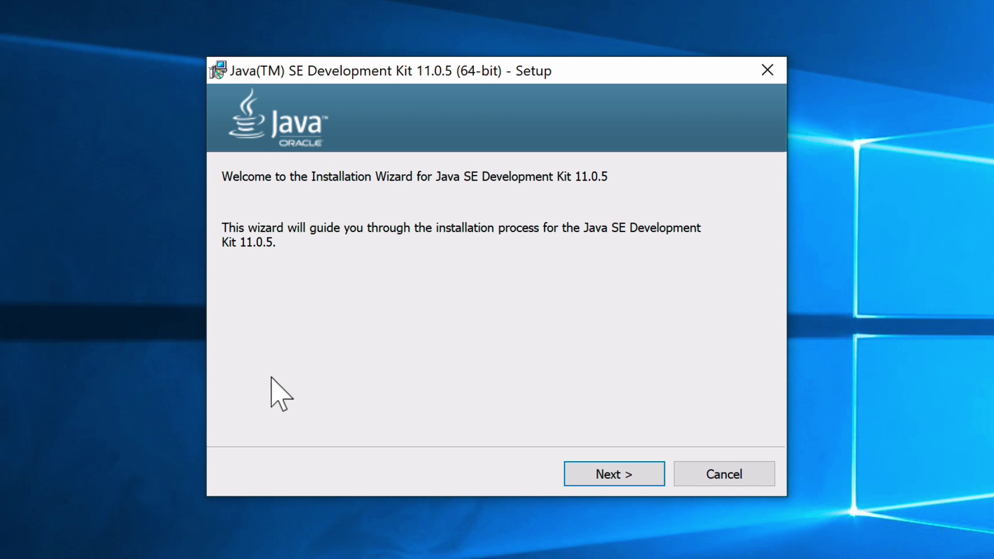
- Install Java SE Development Kit 11.0.5 with the default features into C:\Program Files\Java\jdk-11.0.5\ and close the finished wizard
click(624, 480)
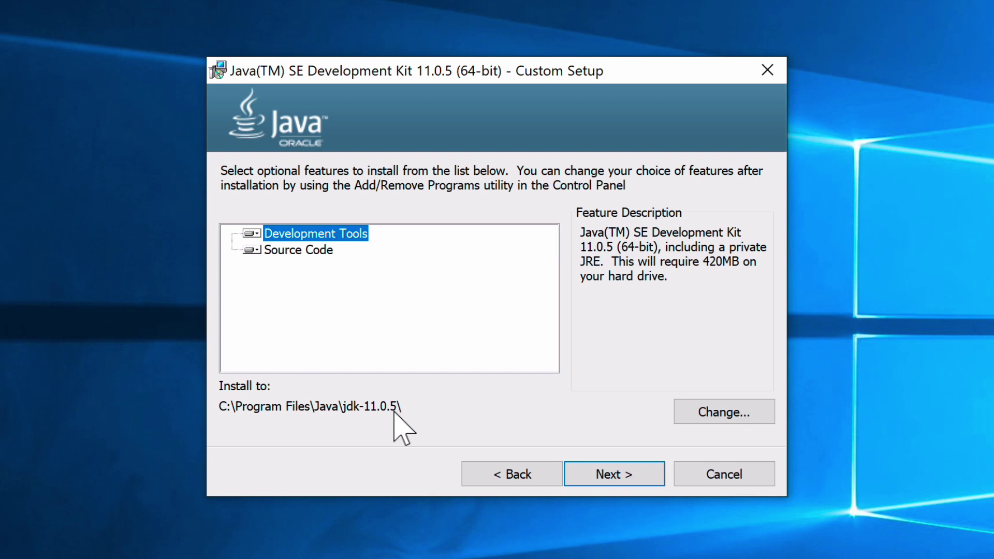
click(608, 479)
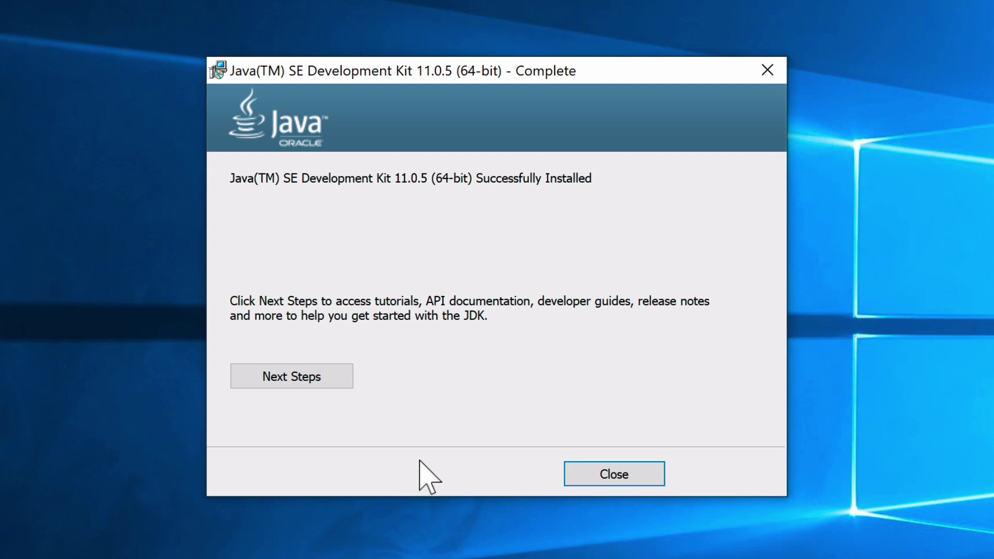
click(633, 481)
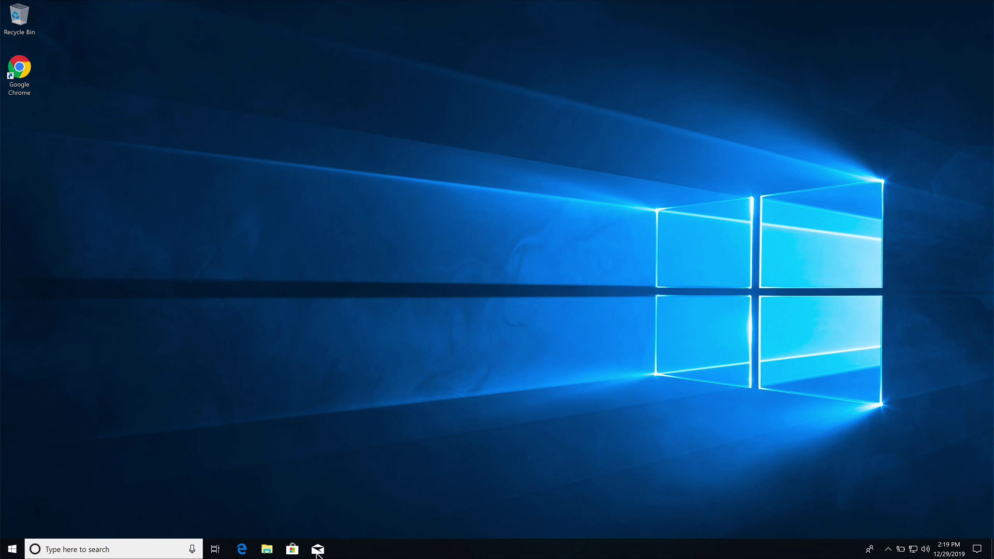
- Open the JDK installation folder C:\Program Files\Java\jdk-11.0.5 in File Explorer
click(267, 550)
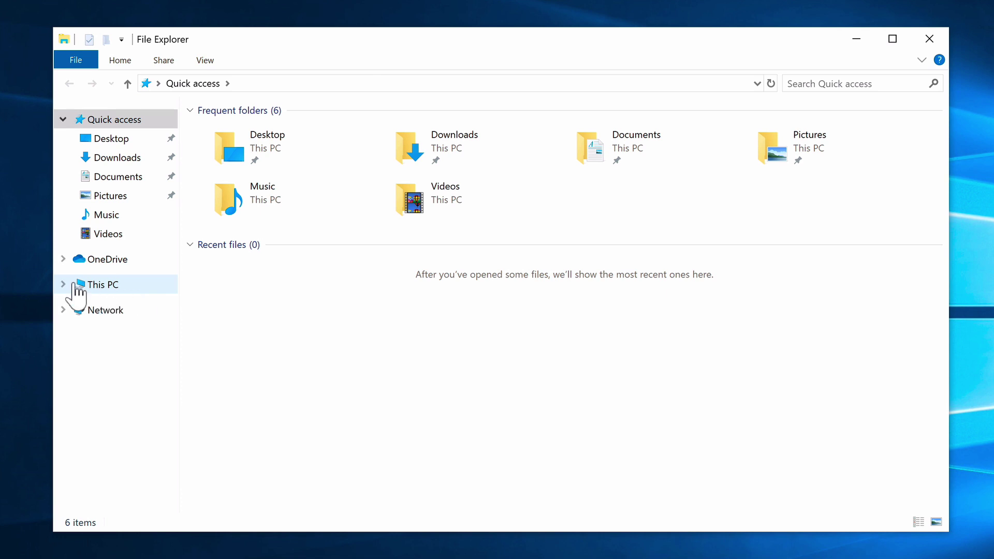
click(223, 274)
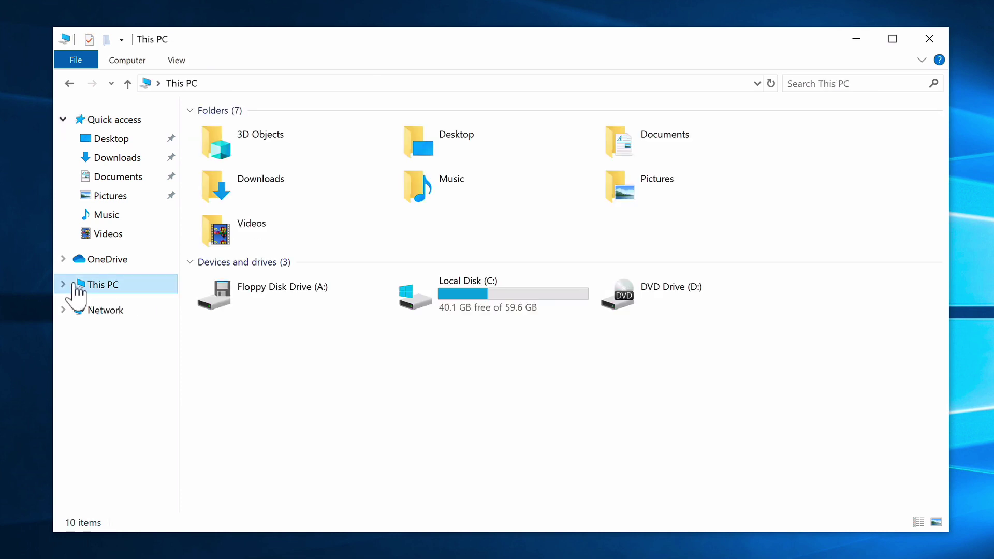
double_click(469, 294)
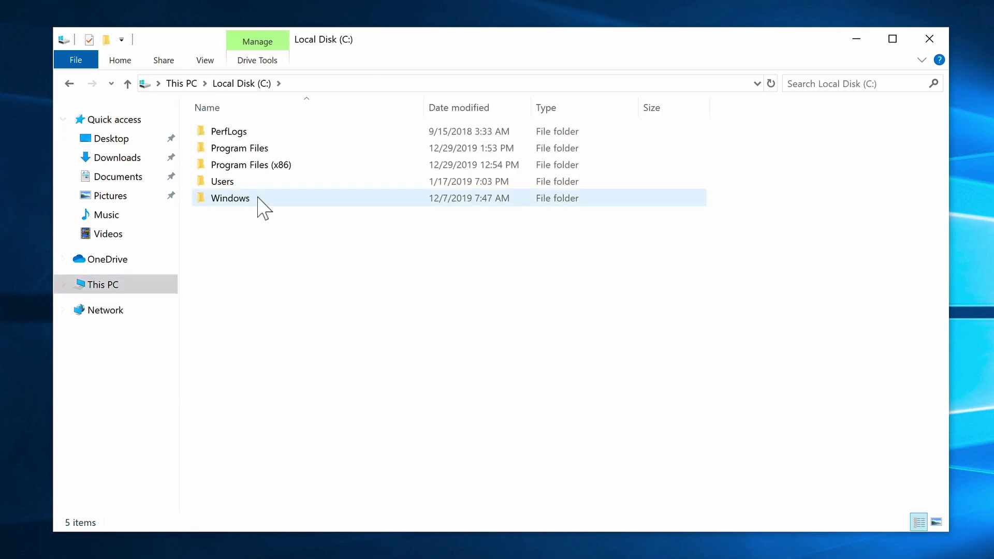
click(230, 151)
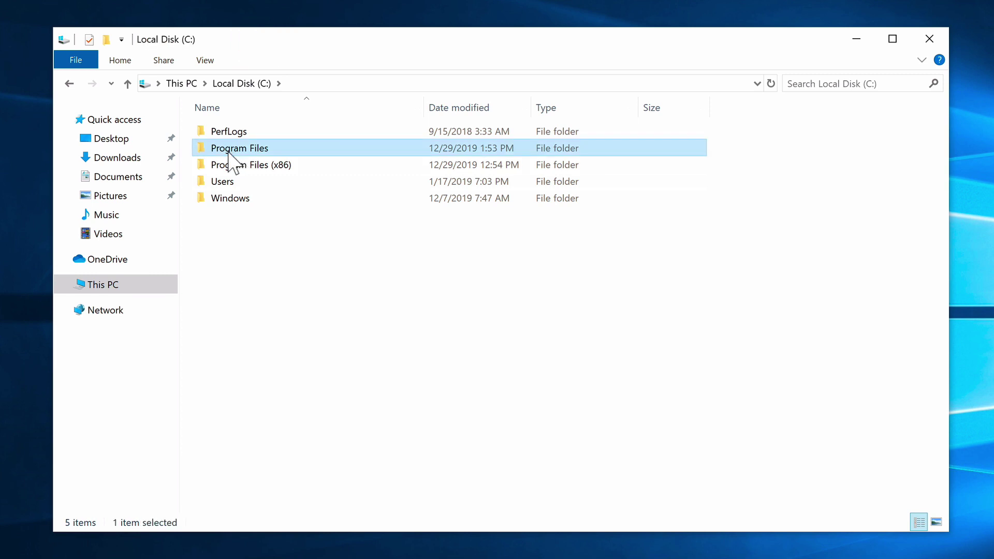
double_click(229, 152)
double_click(225, 165)
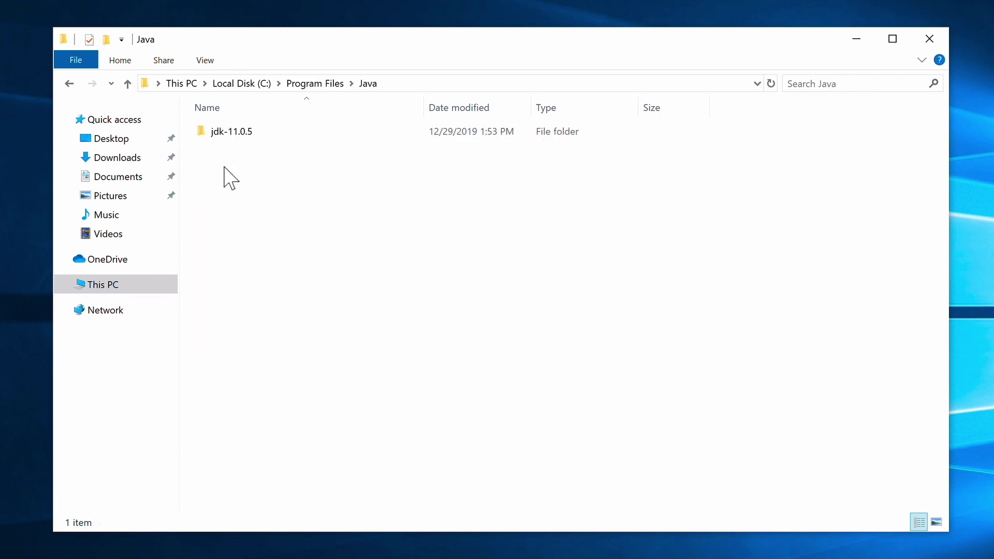
double_click(212, 134)
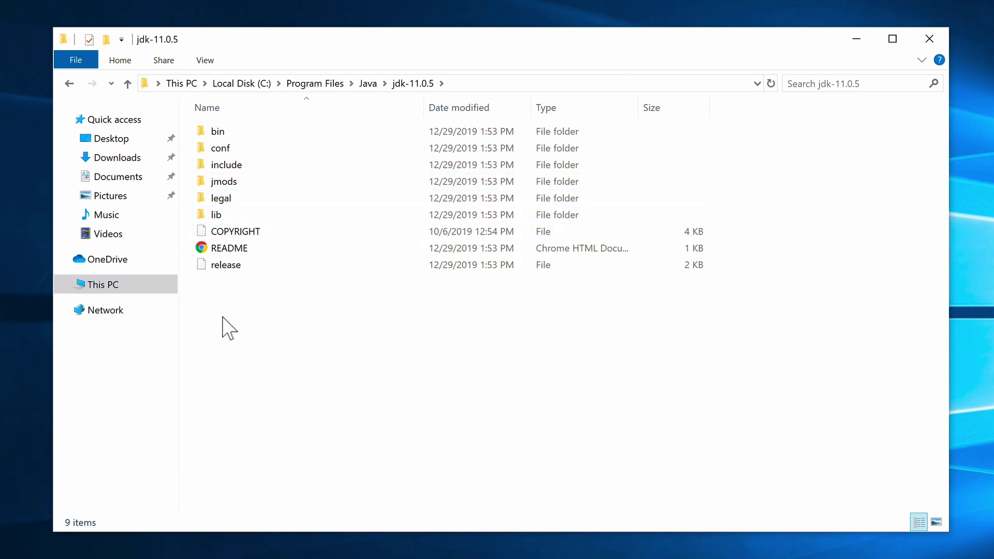
- Copy the full path of the jdk-11.0.5 folder and close File Explorer
click(500, 81)
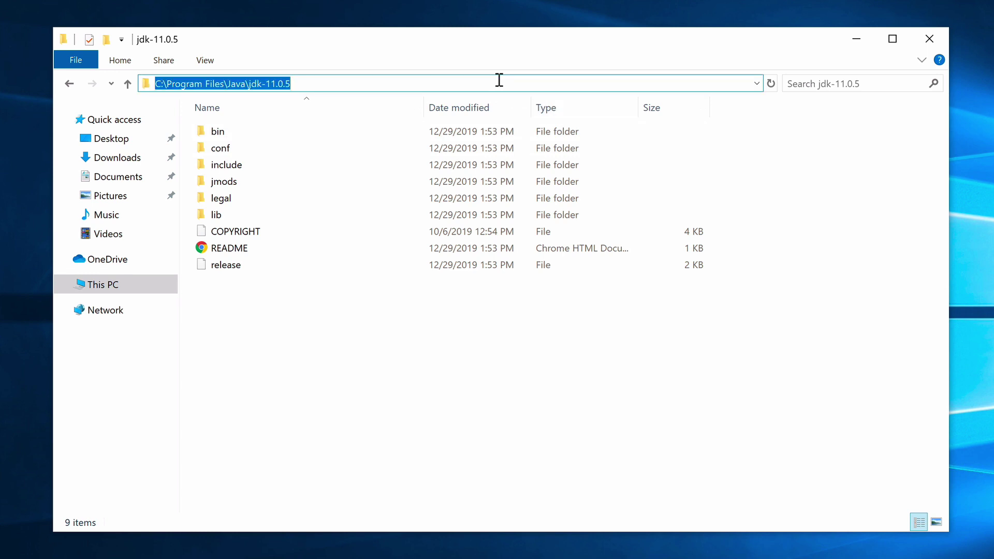
right_click(239, 83)
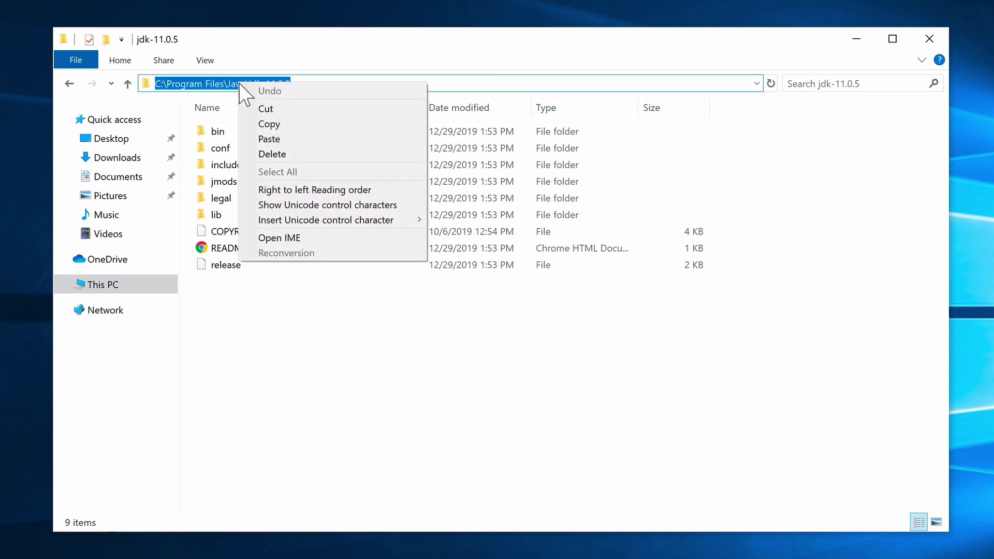
click(268, 124)
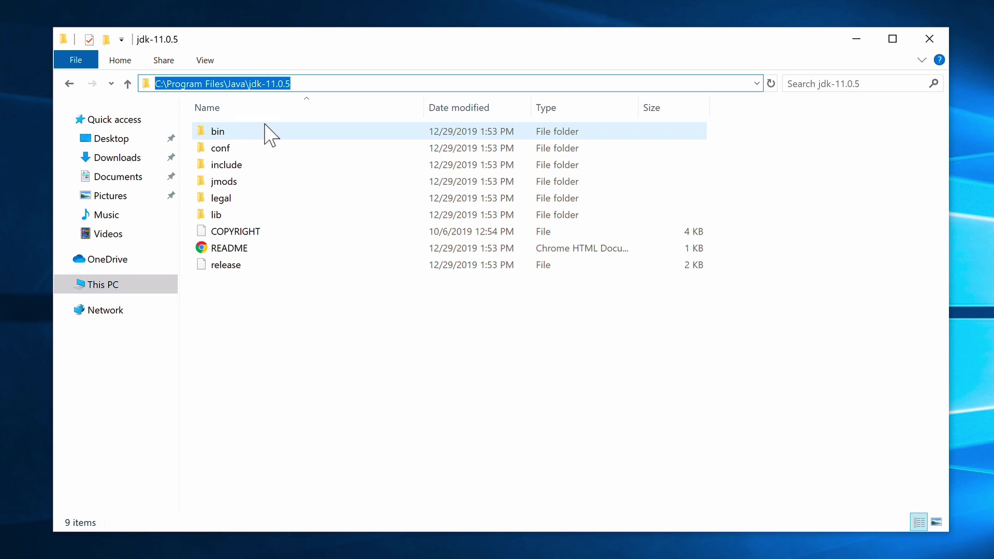
click(926, 44)
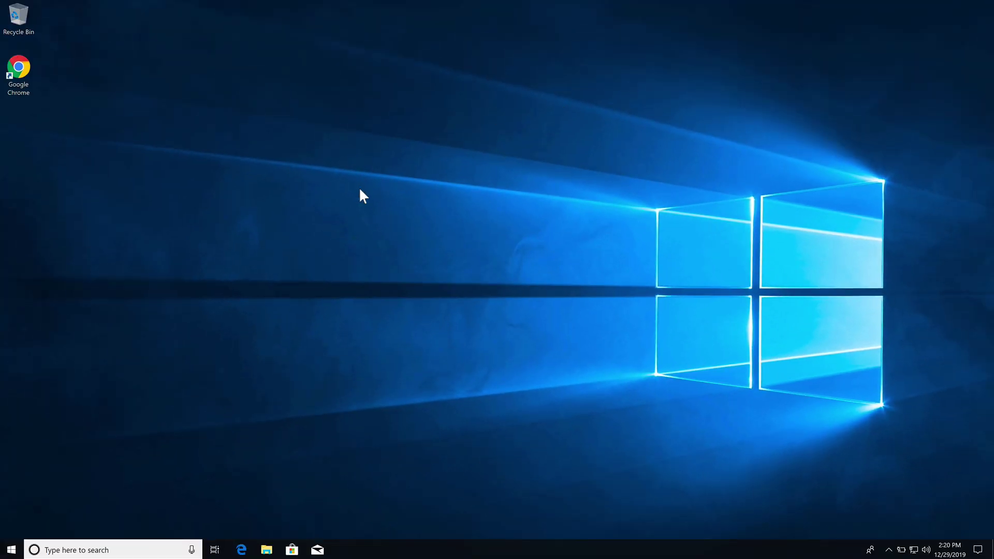
- Search the Windows system settings for "env" and open the option to edit the system environment variables
right_click(11, 551)
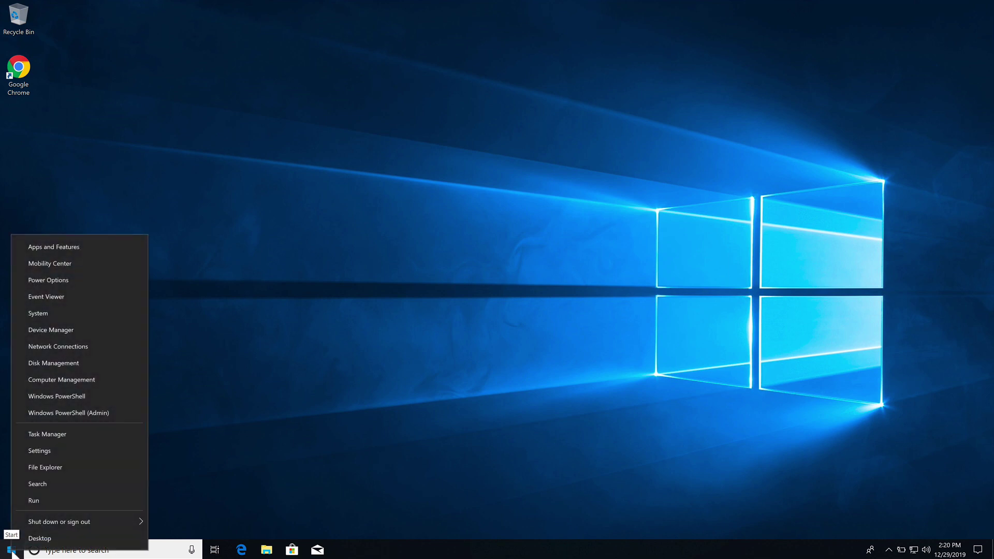
click(44, 310)
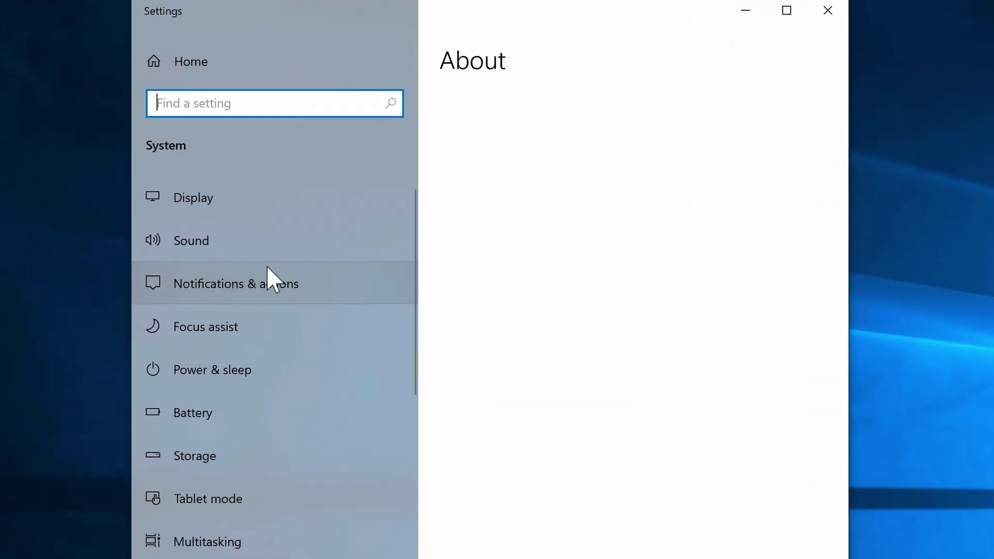
text(env)
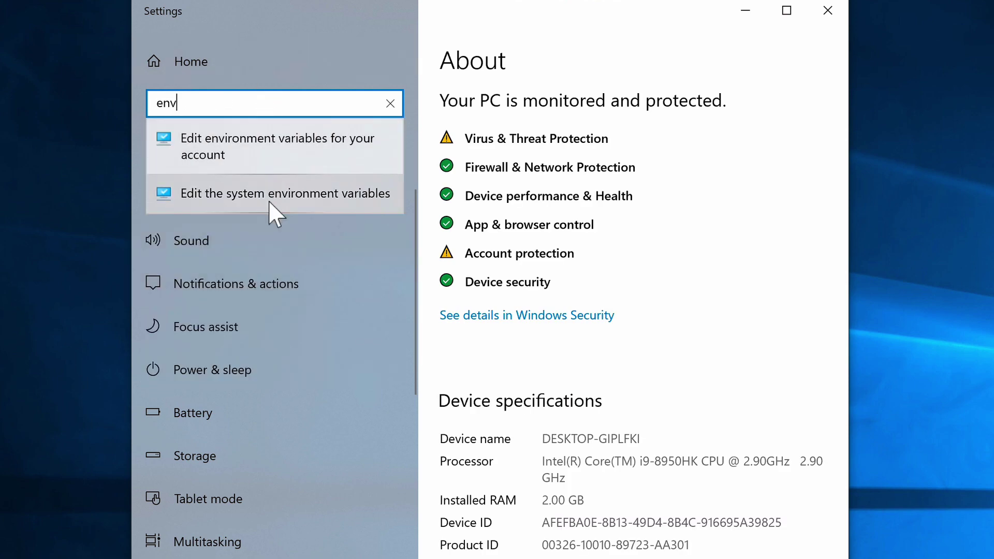
click(296, 199)
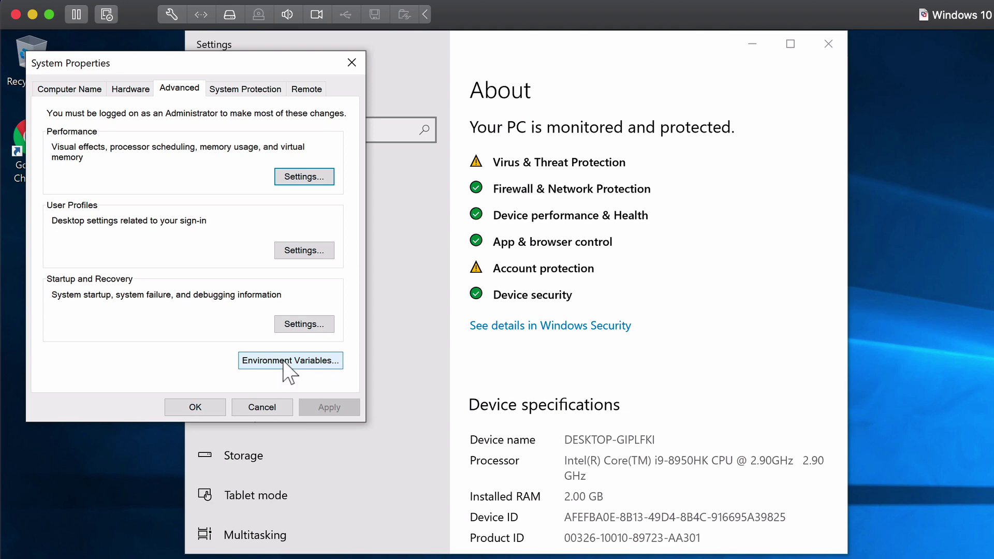
- Add C:\Program Files\Java\jdk-11.0.5\bin as a new entry in the system Path environment variable
click(284, 361)
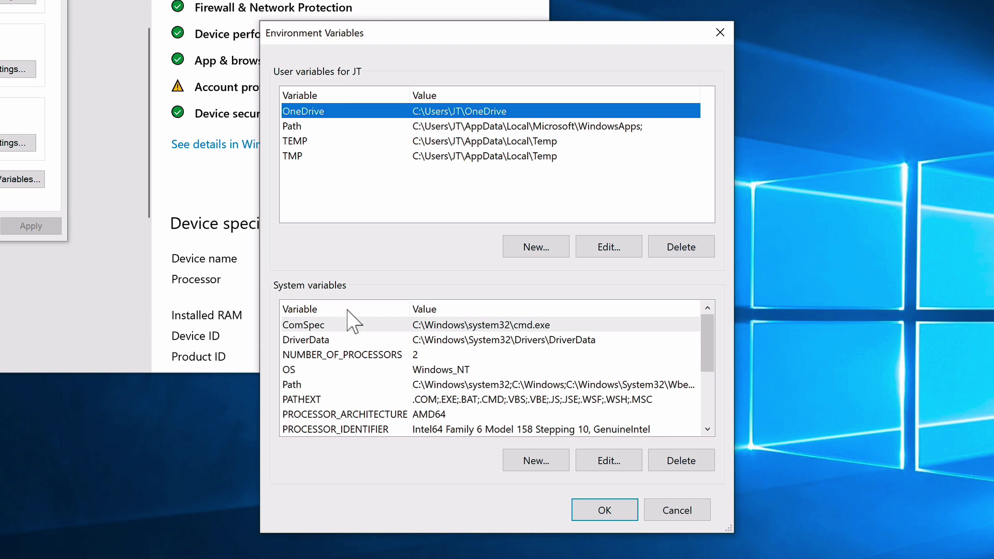
click(321, 386)
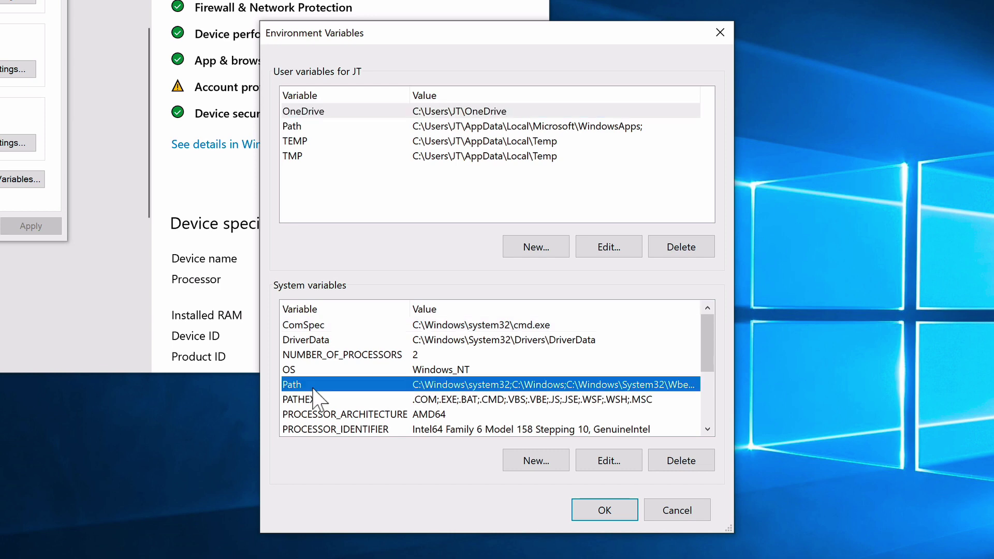
double_click(355, 386)
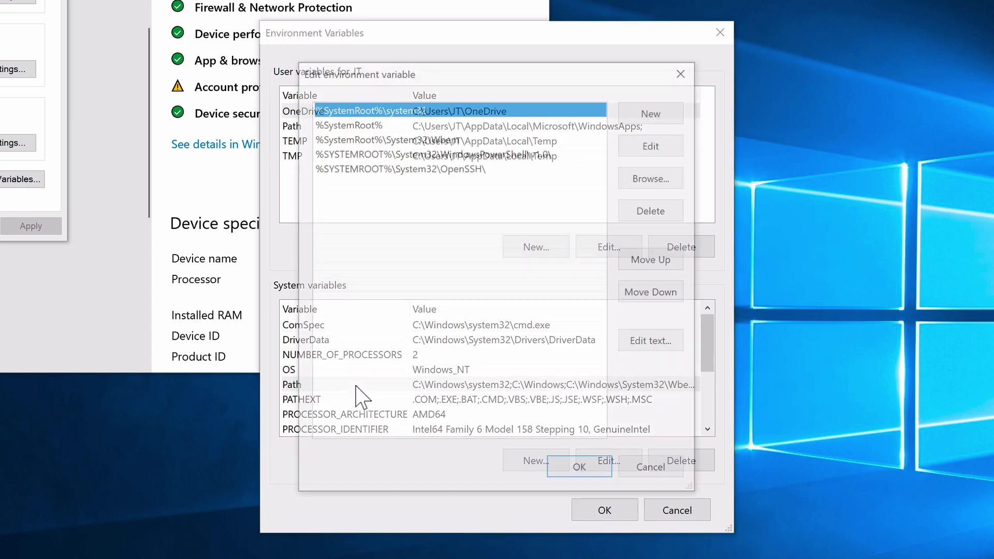
click(655, 110)
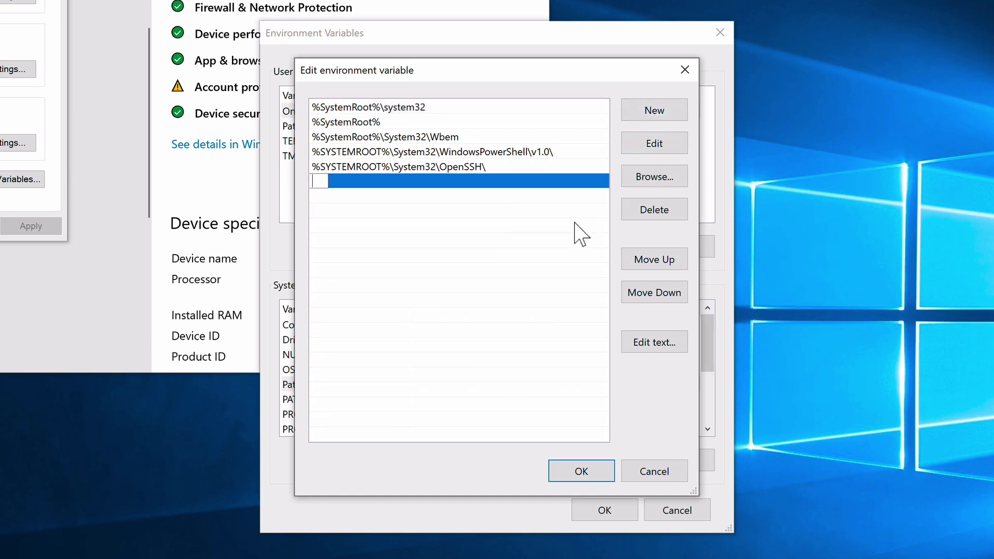
key(ctrl+v)
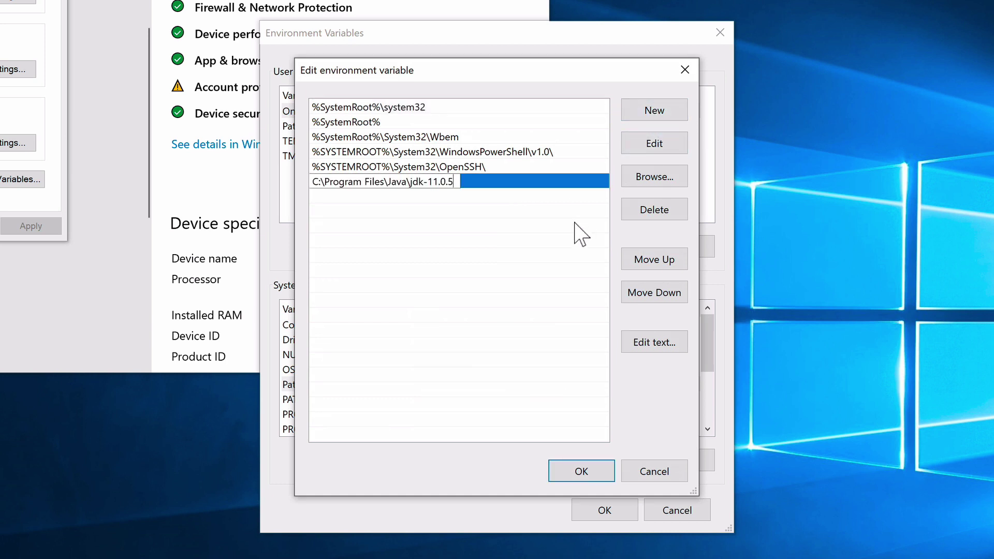
text(\bin)
click(574, 471)
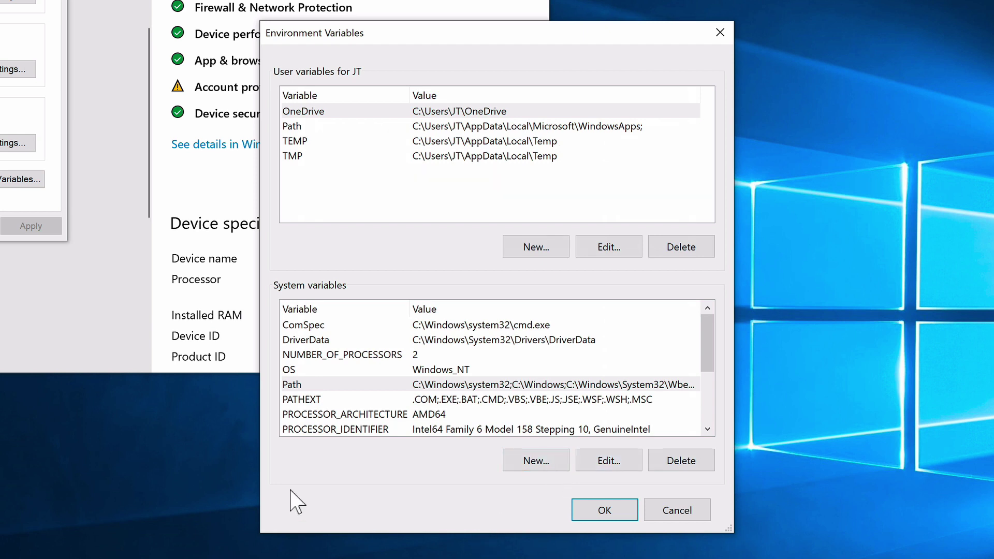
- Create a system variable named JAVA_HOME with the value C:\Program Files\Java\jdk-11.0.5
click(531, 463)
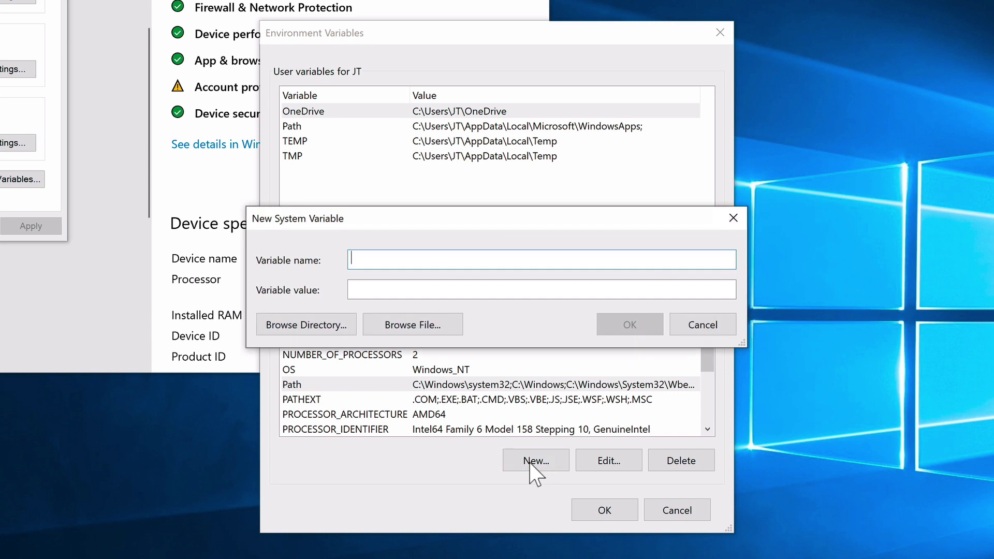
text(JAVA_HAME)
click(425, 290)
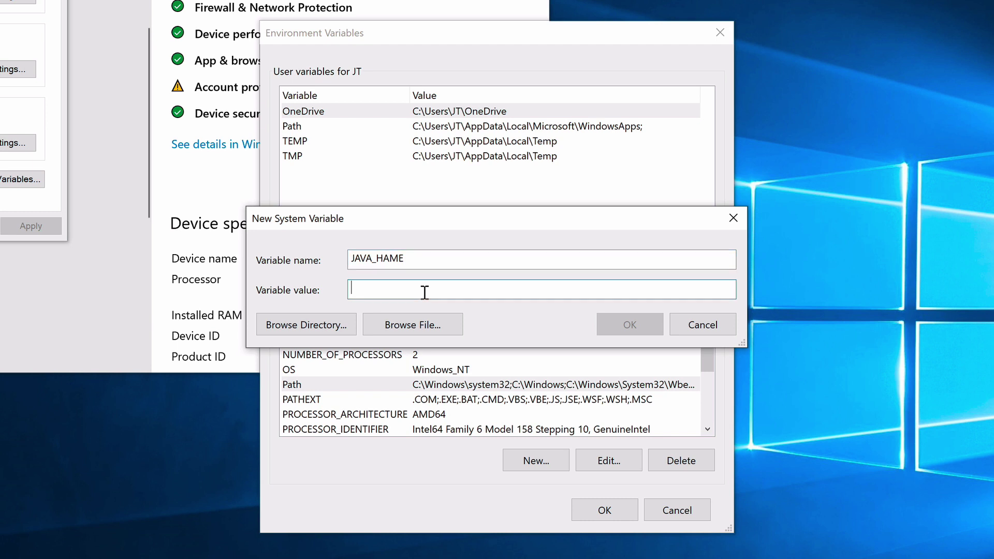
key(ctrl+v)
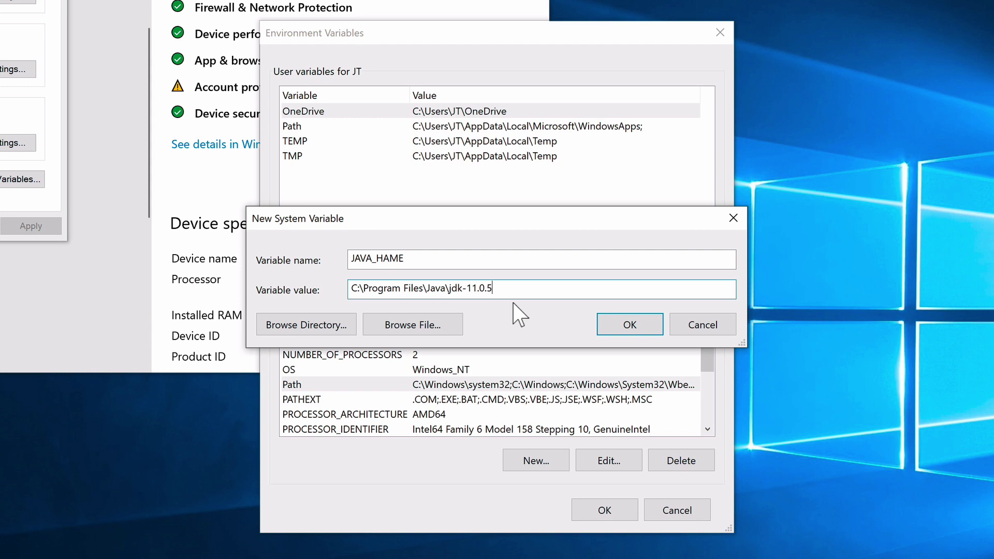
click(390, 259)
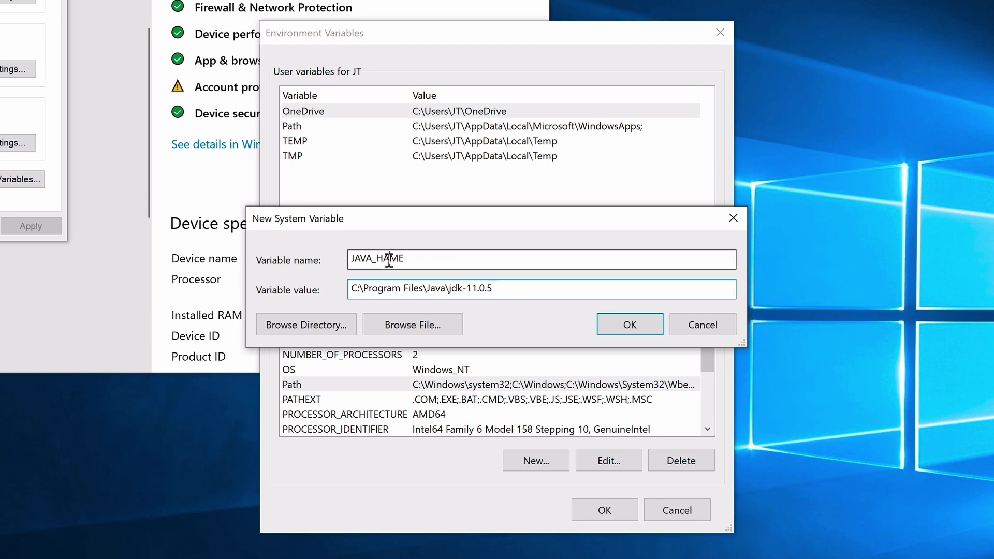
key(BackSpace)
text(O)
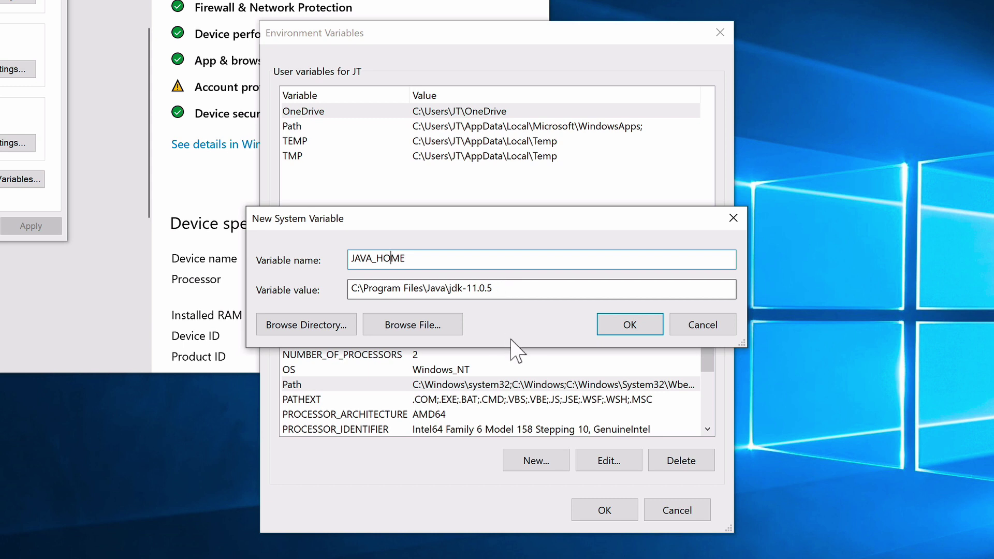
click(636, 331)
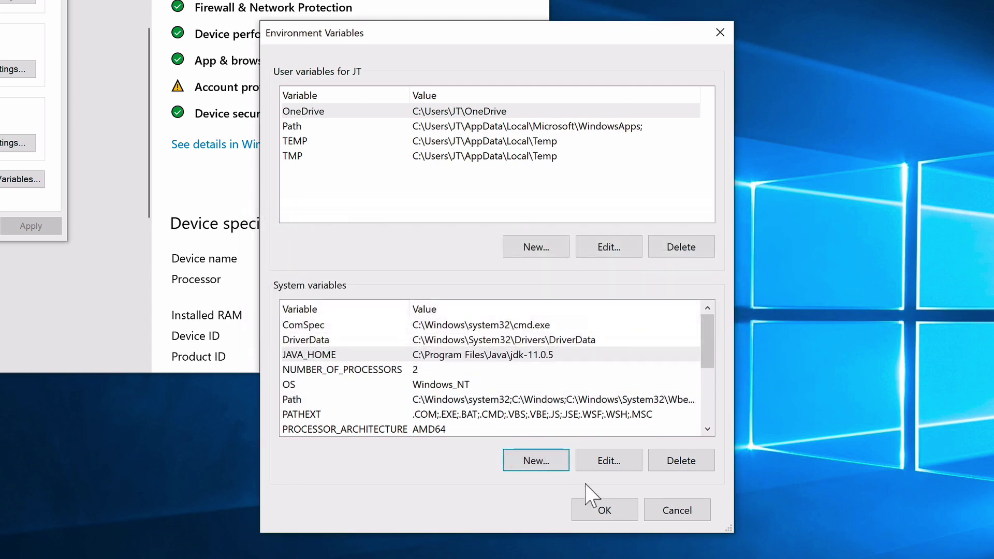
- Accept the environment variable changes and close the System Properties and Settings windows
click(621, 515)
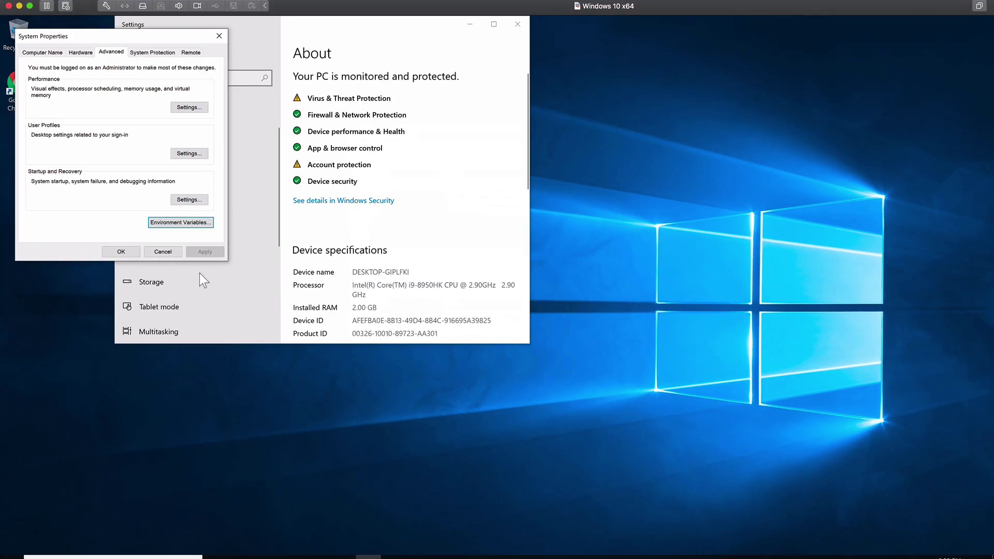
click(121, 248)
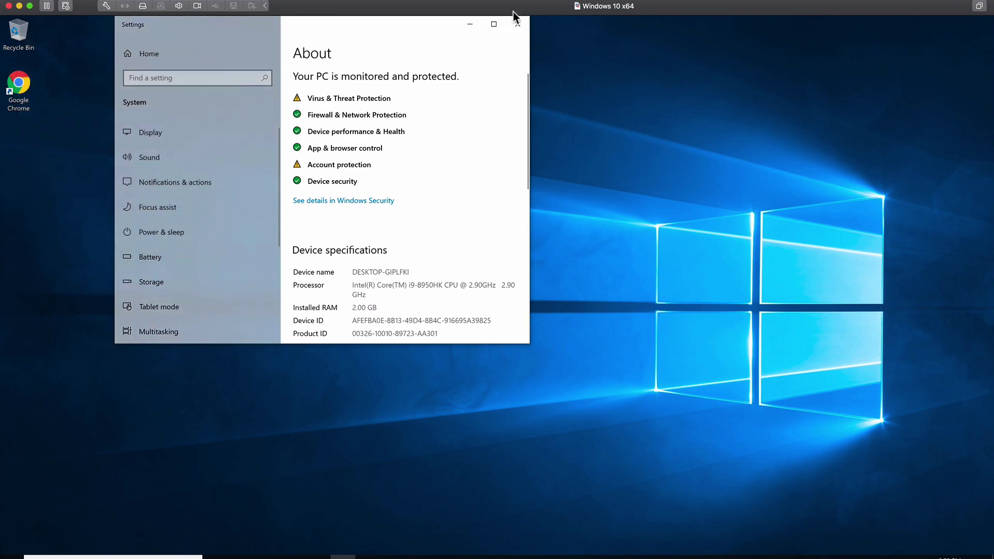
click(514, 30)
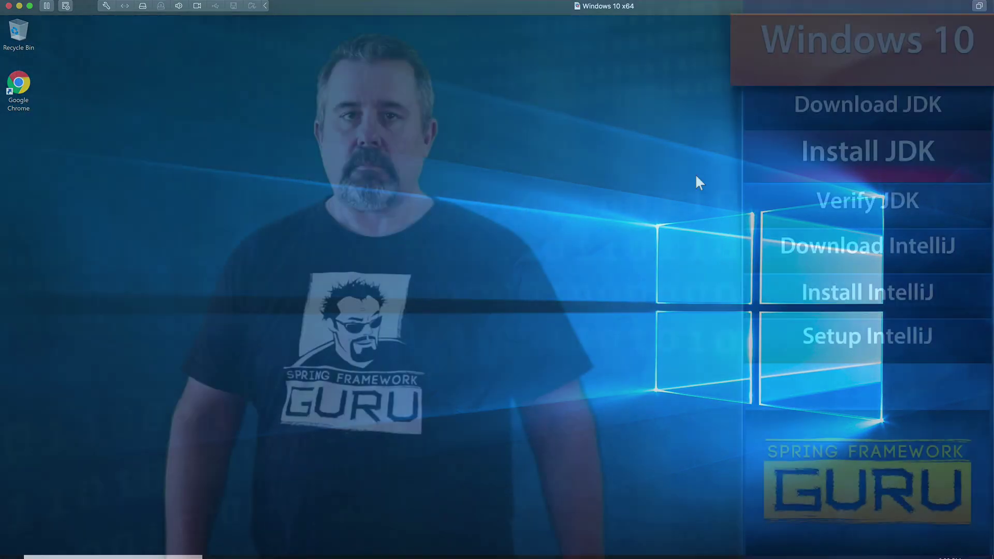
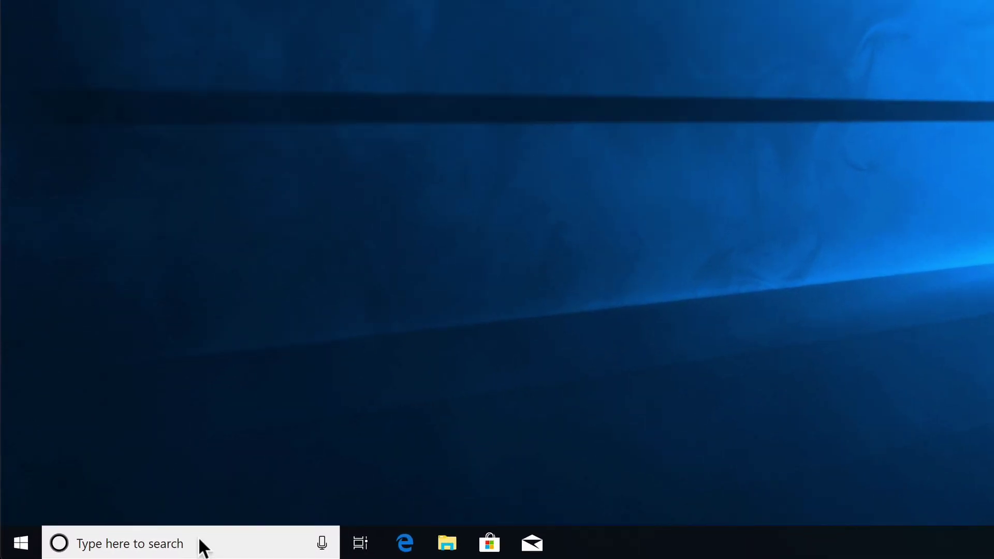
- Open Command Prompt through a Windows search for "cmd" and try to query Java with java -v
click(199, 539)
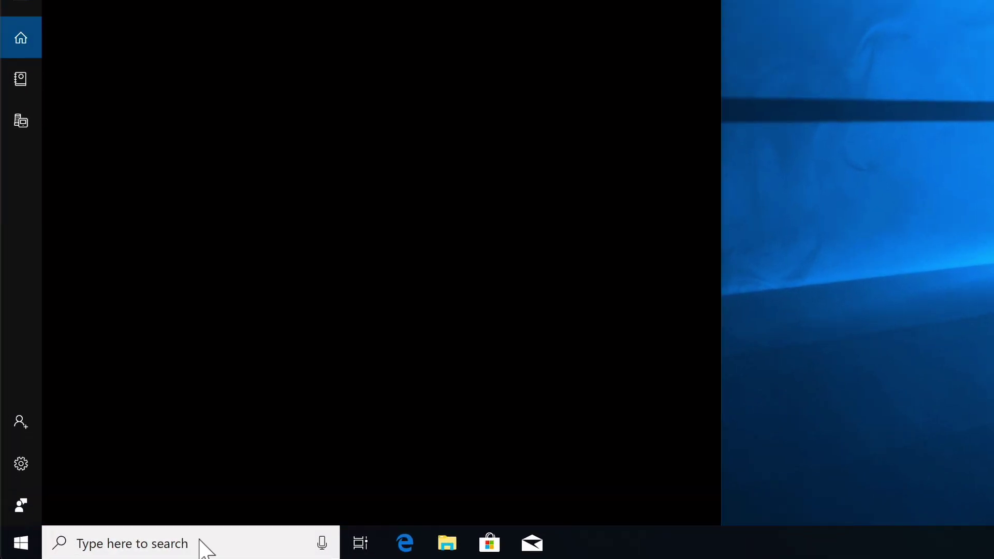
text(cmd)
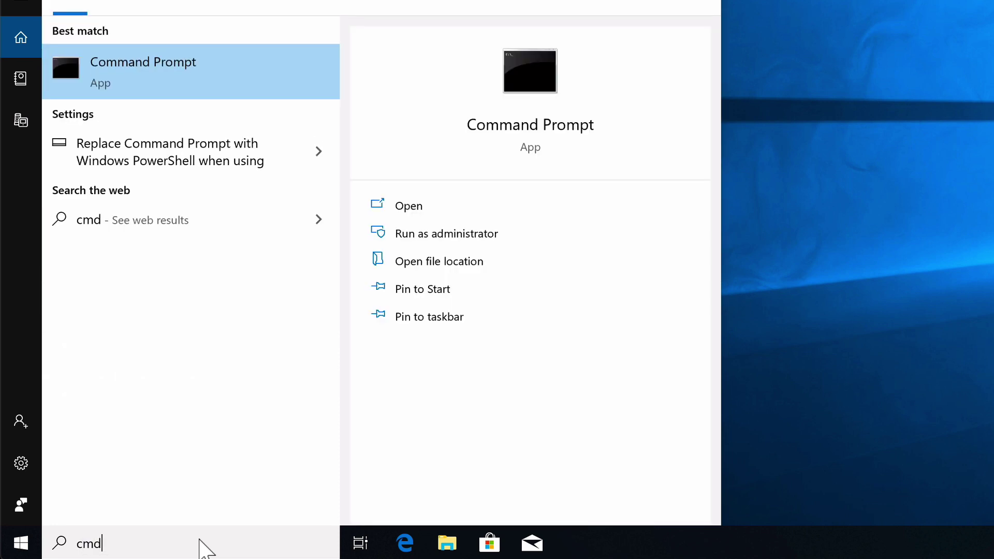
key(Return)
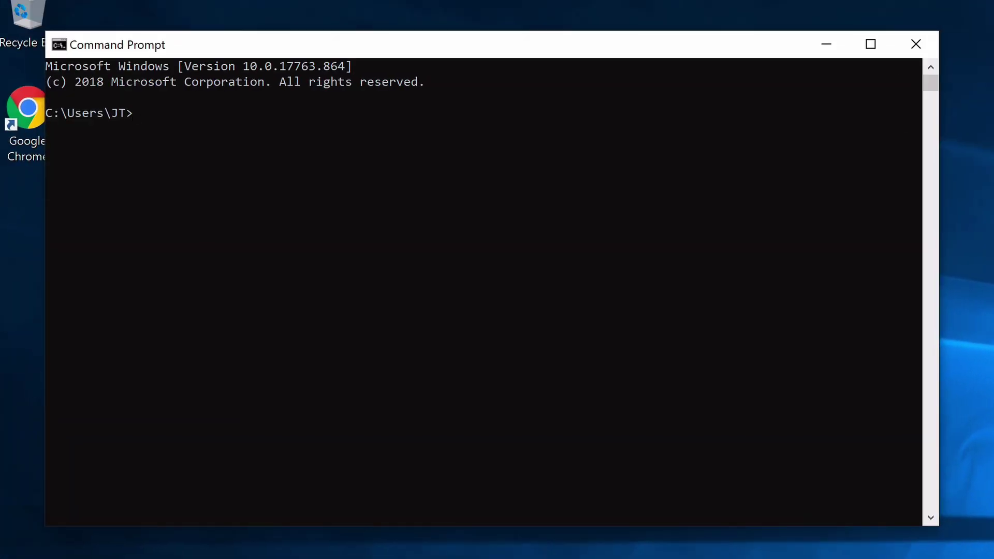
text(java -v)
key(Return)
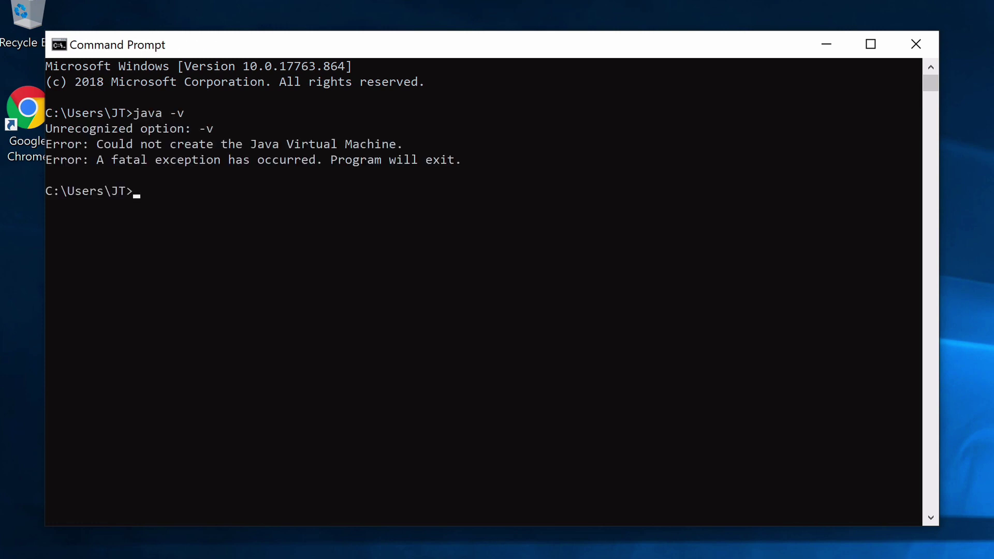
- Check the installed Java runtime and compiler by running java -version and javac -version
key(Up)
text(ersion)
key(Return)
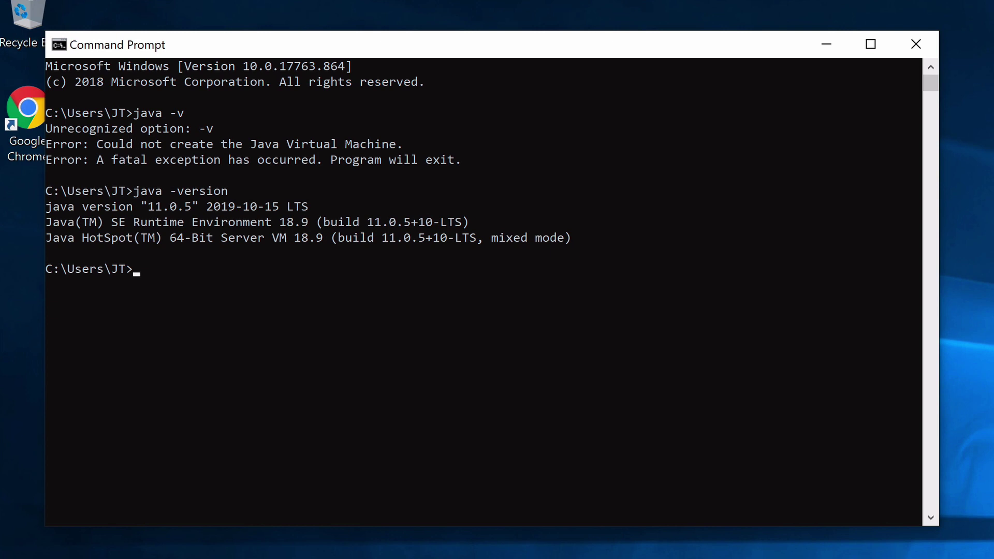
text(javac -version)
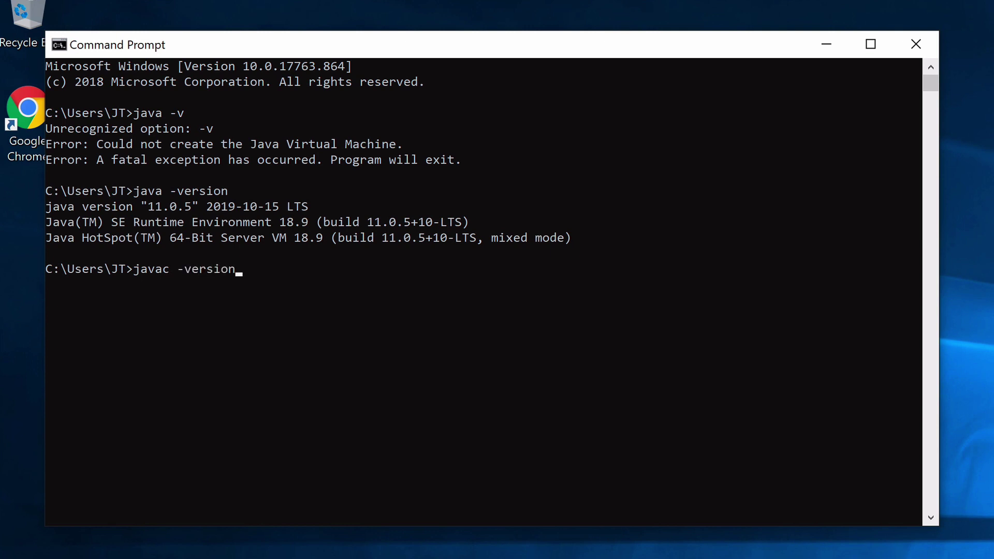
key(Return)
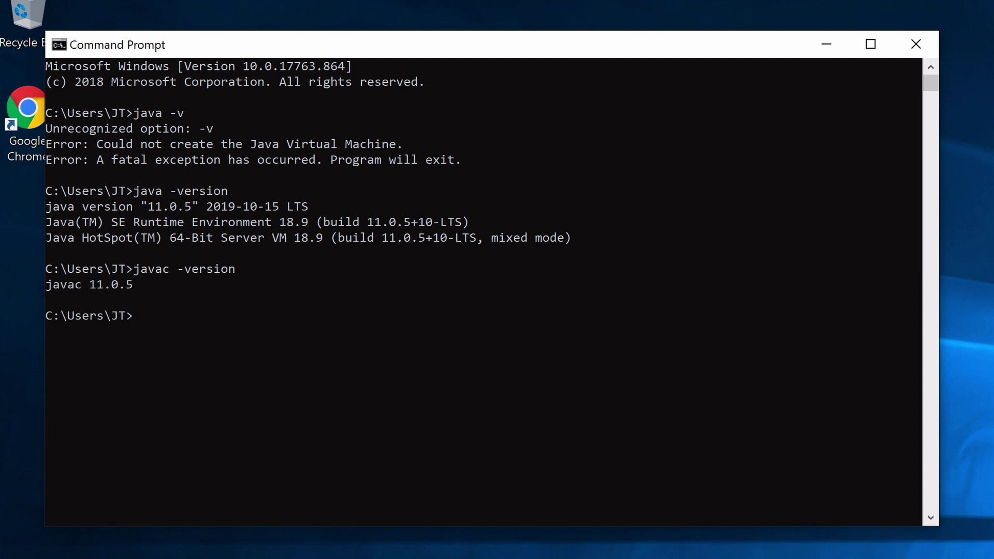
- Run the deliberately invalid command javaeerr -version for comparison, and rerun javac -version
text(javaeerr -version)
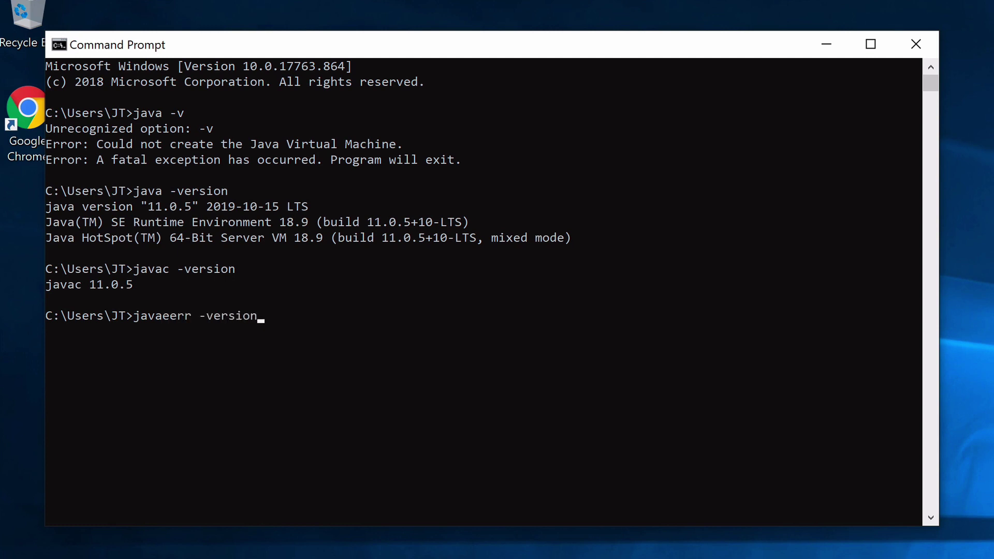
key(Return)
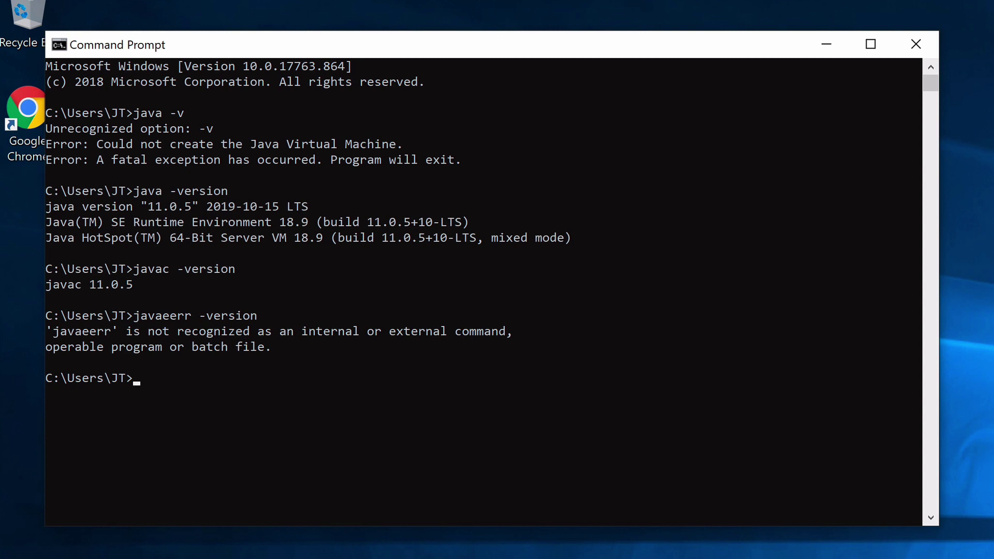
key(Up)
key(Up)
key(Return)
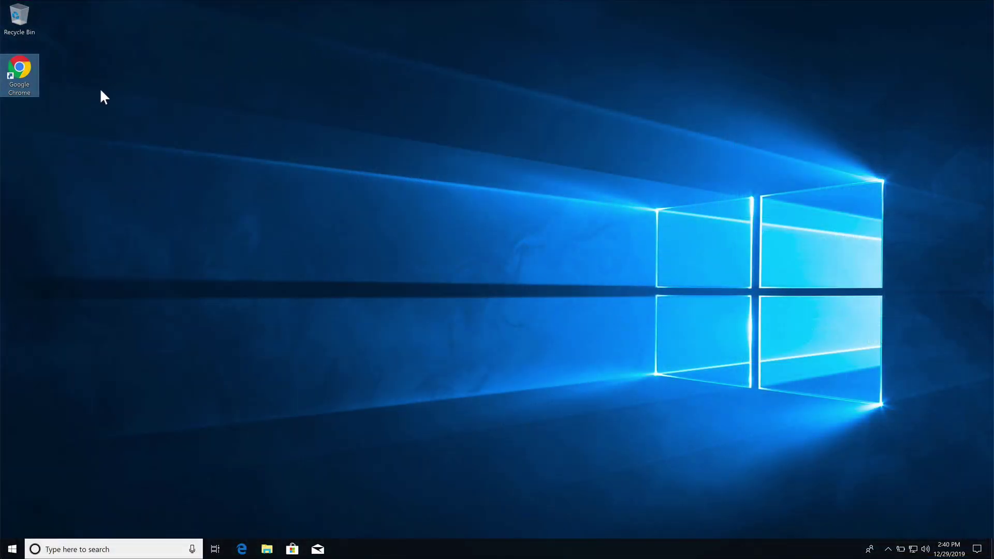
- Switch to Google Chrome, search for "intellij windows" and open the JetBrains Download IntelliJ IDEA page
double_click(24, 74)
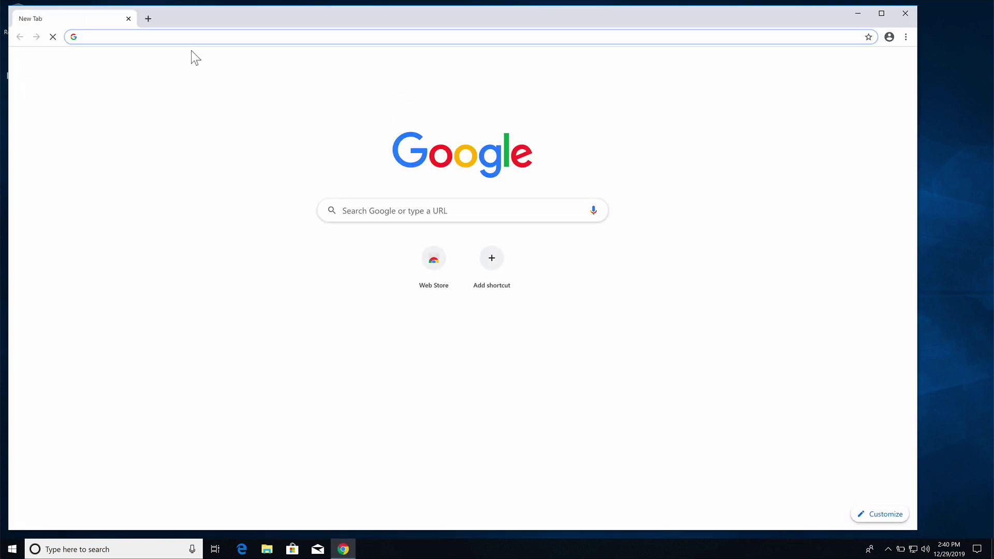
text(in)
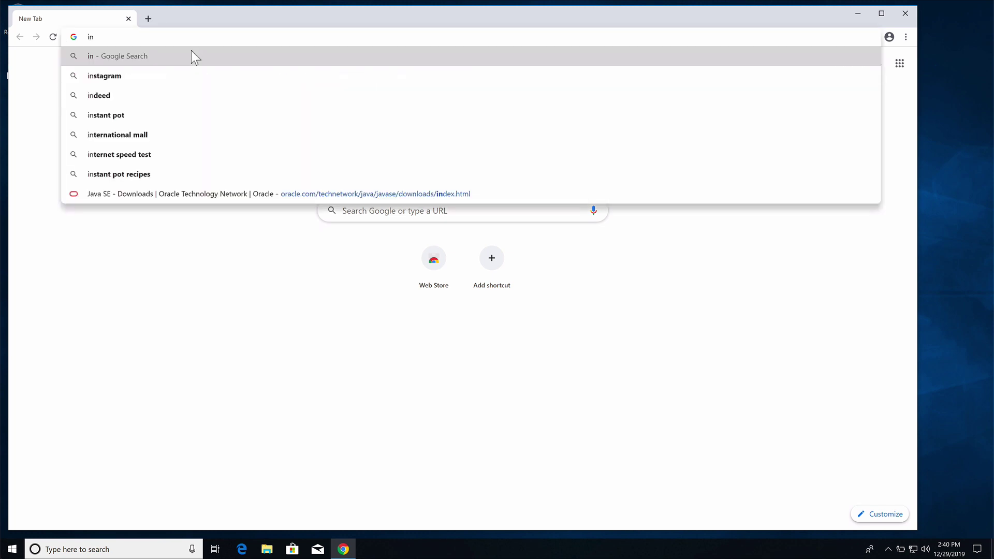
text(tellij)
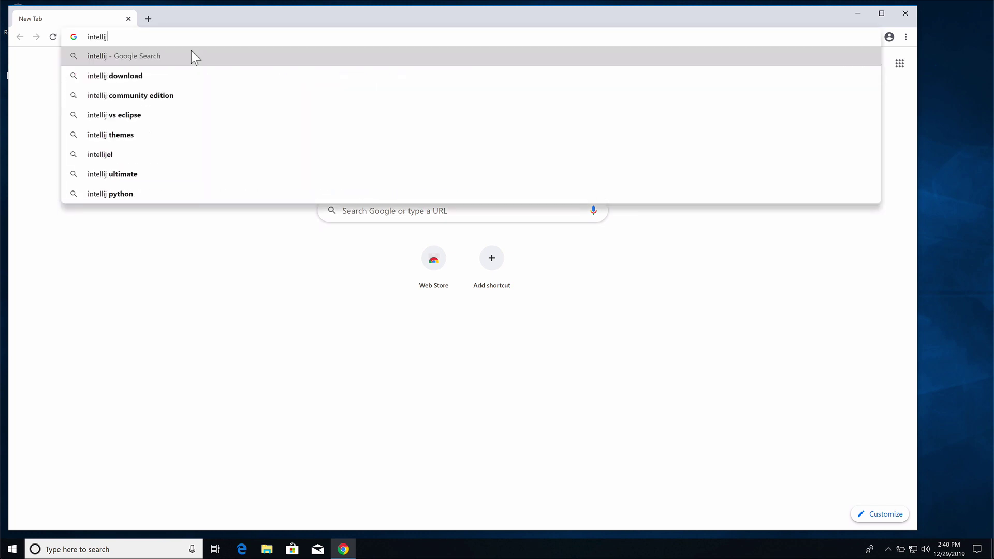
text( windows)
key(Return)
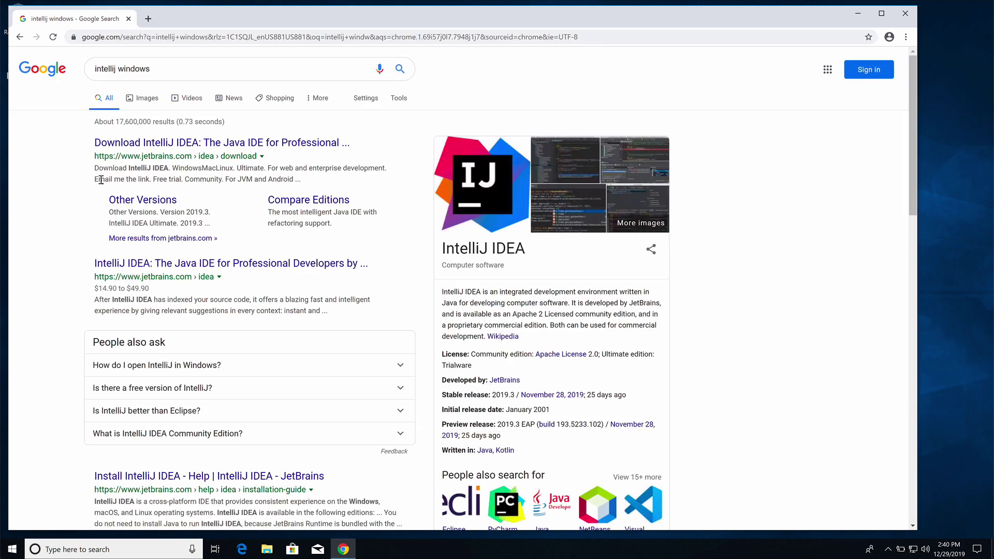
click(200, 142)
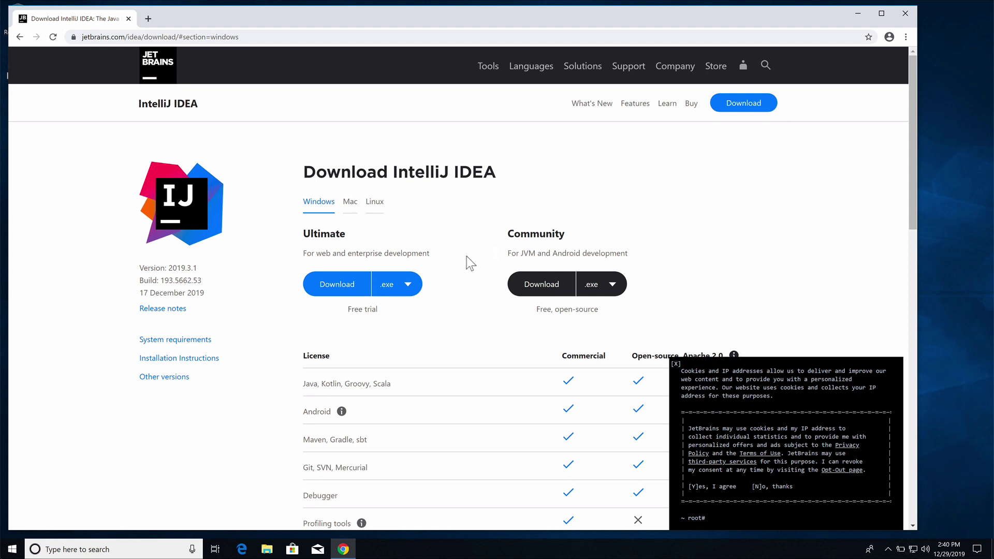
- Download the IntelliJ IDEA Community installer as Windows (.exe), launch it and allow it to make changes to the device
click(607, 286)
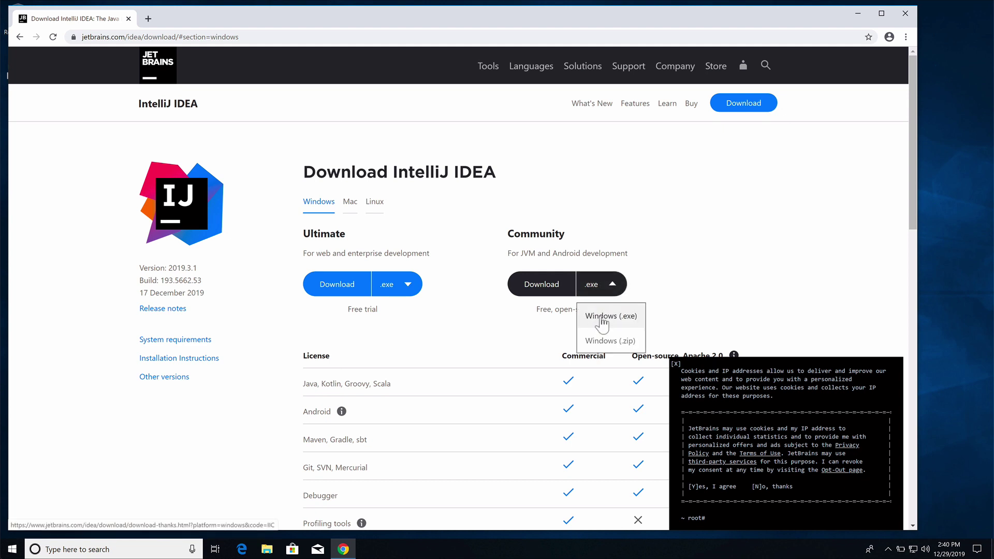
click(602, 320)
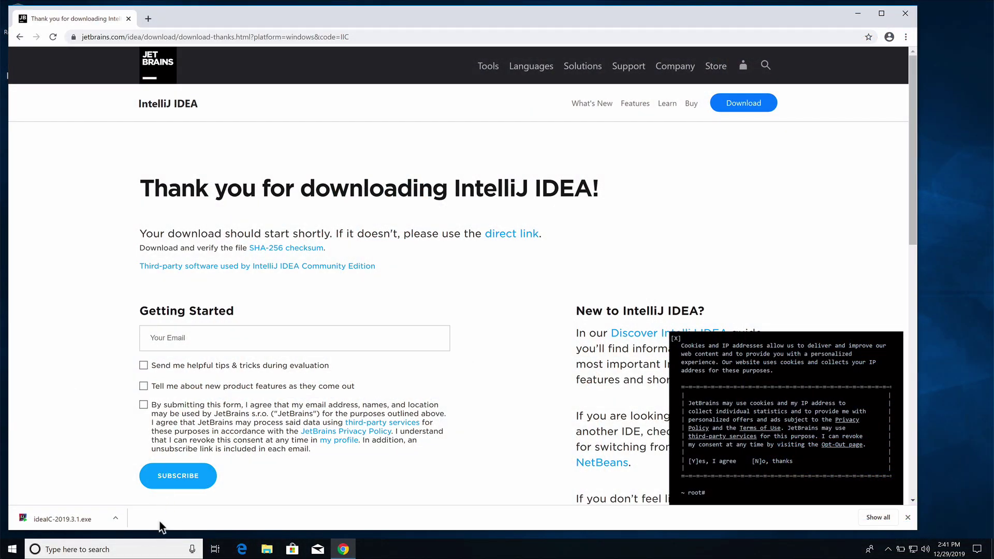
click(59, 522)
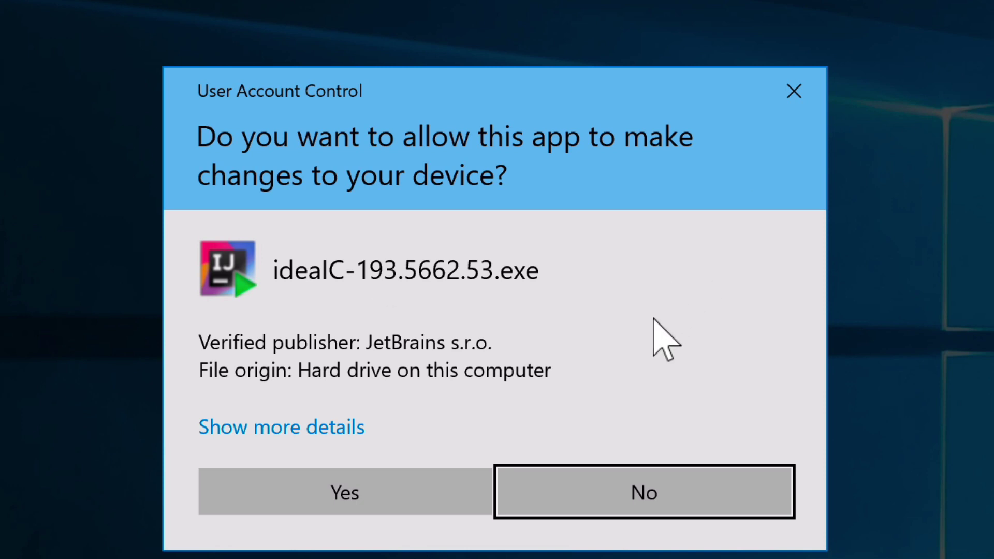
click(330, 493)
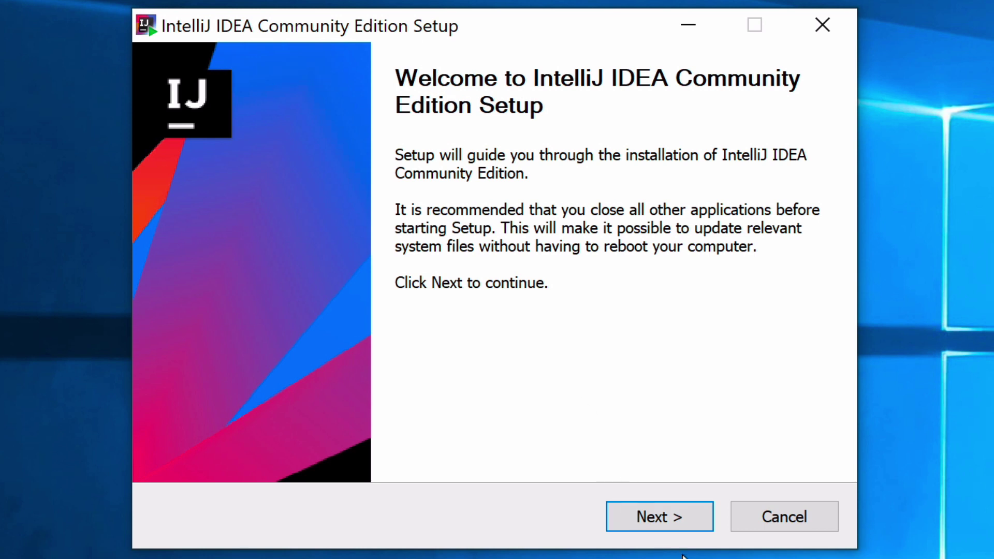
- Keep the default install location and enable the 64-bit launcher shortcut, "Open Folder as Project", and the .java, .groovy and .kt associations
click(671, 523)
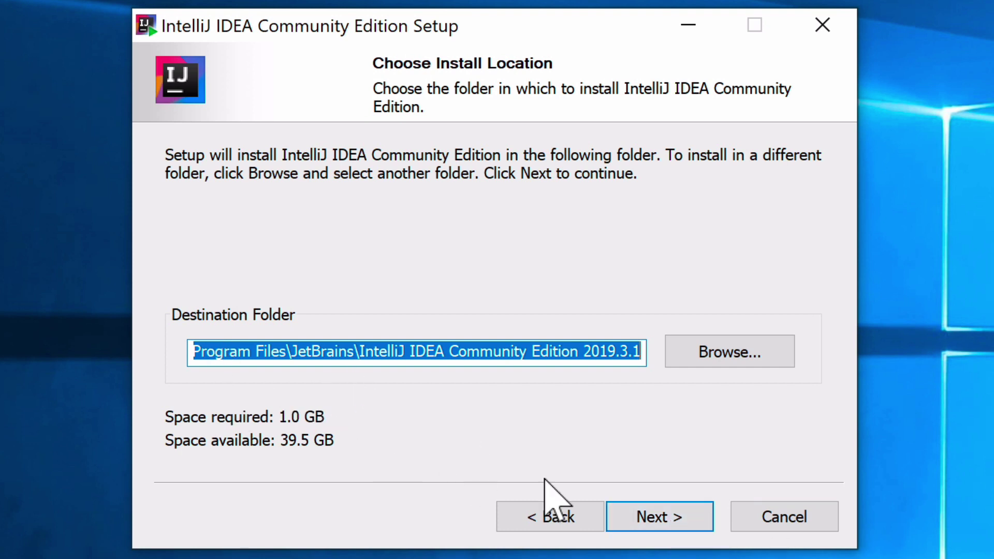
click(680, 520)
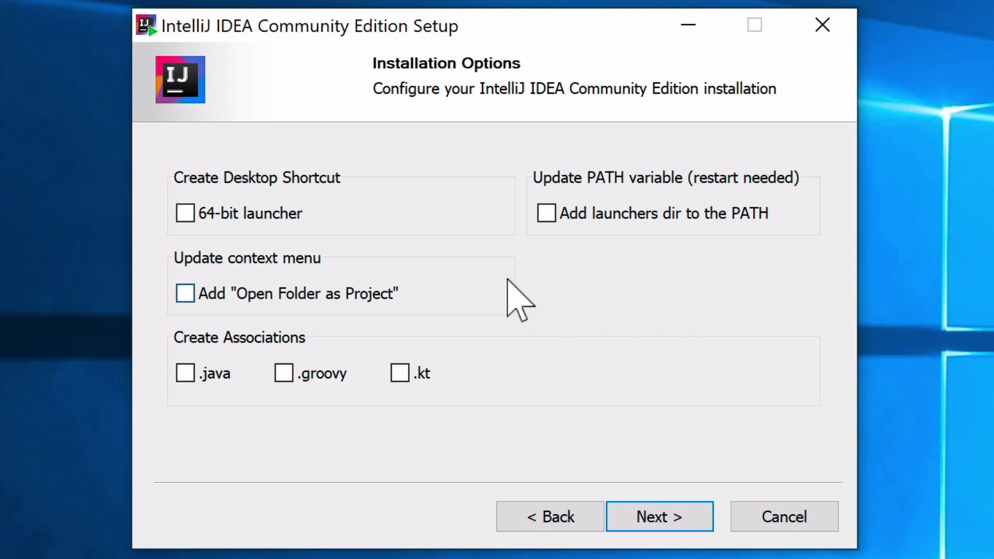
click(185, 214)
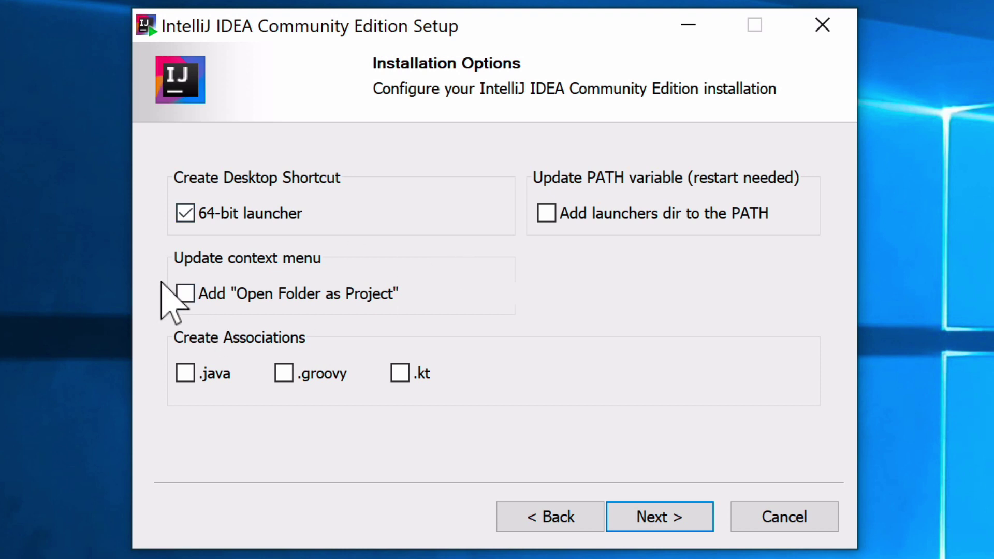
click(186, 293)
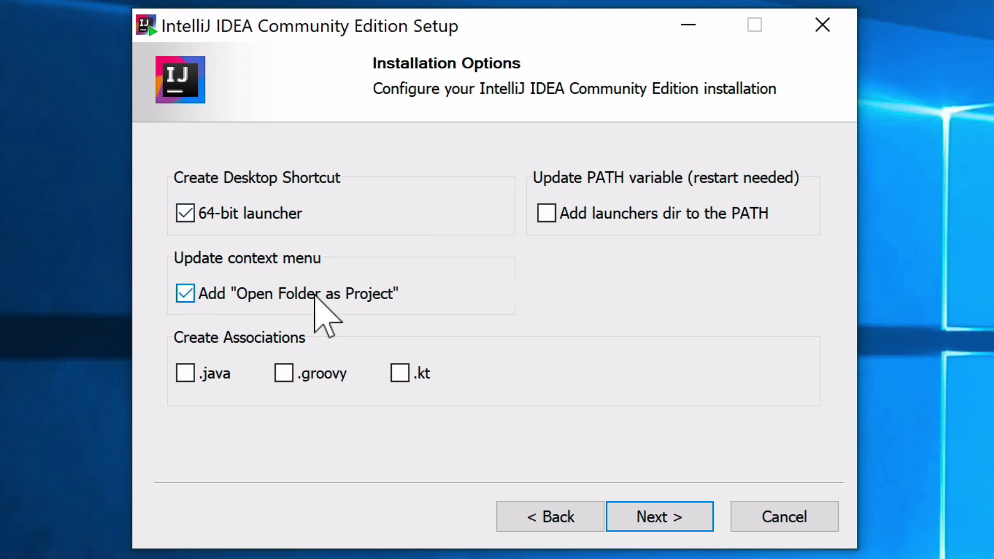
click(177, 369)
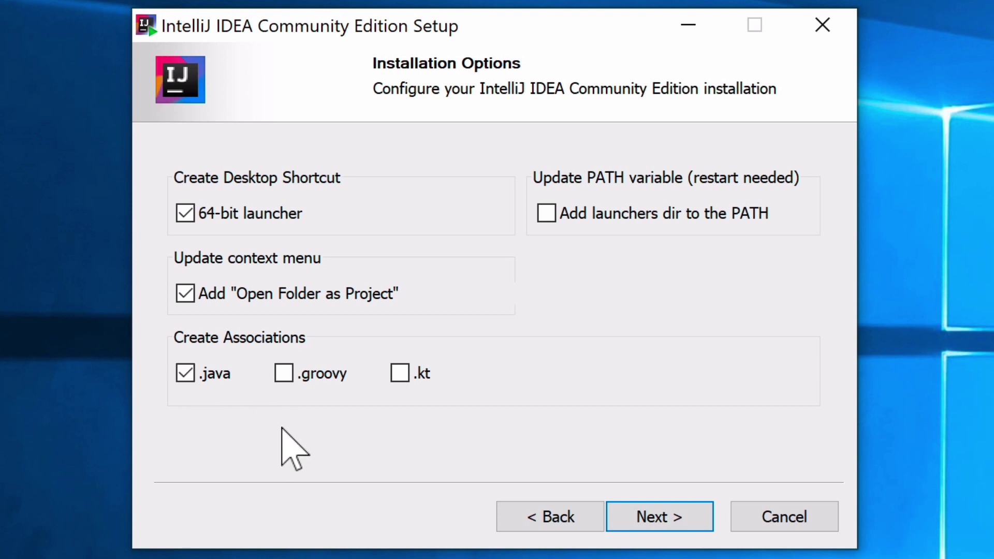
click(287, 375)
click(400, 376)
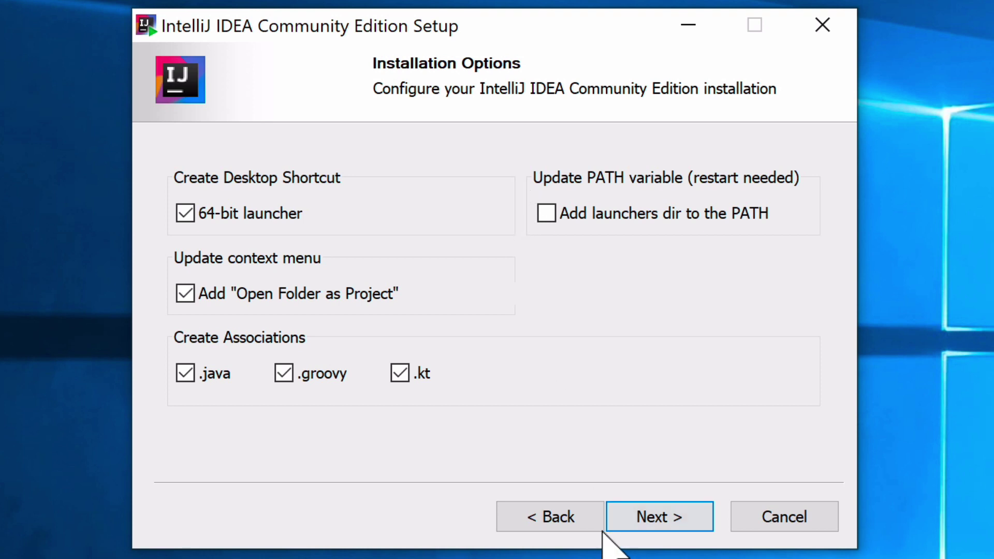
- Install IntelliJ IDEA with JetBrains as the Start Menu folder, and finish the setup without running the program
click(657, 519)
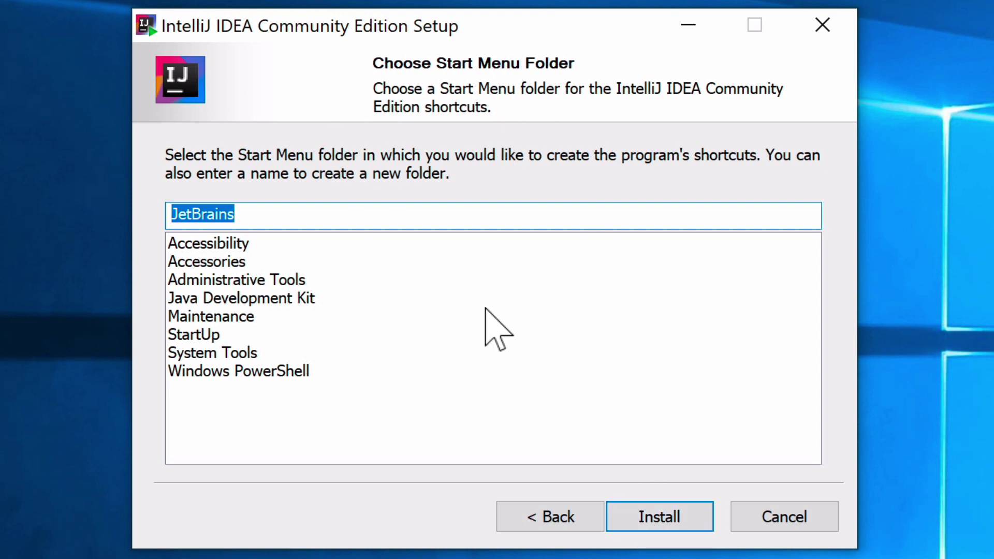
click(658, 534)
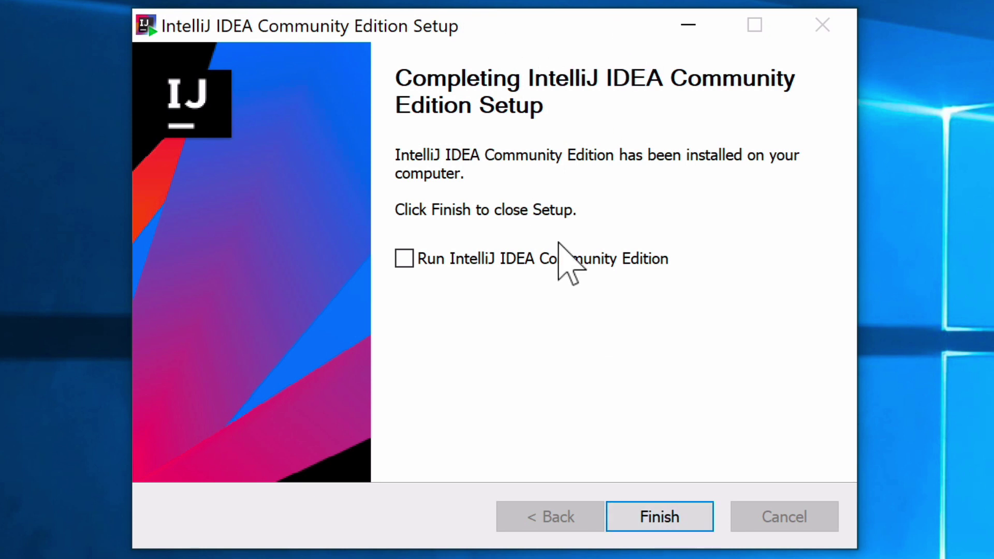
click(657, 521)
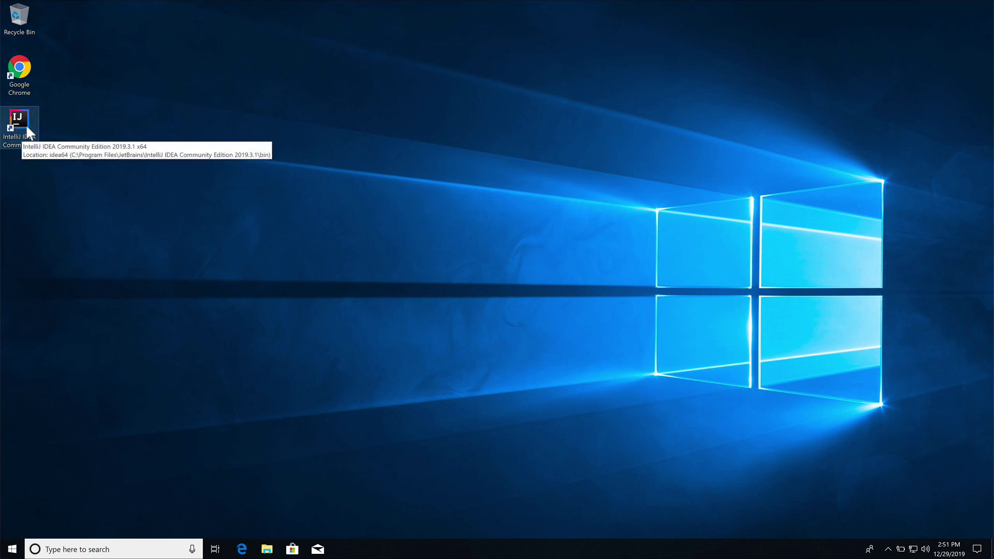
- Launch IntelliJ IDEA without importing settings, accept the JetBrains Privacy Policy and agree to send usage statistics
double_click(24, 123)
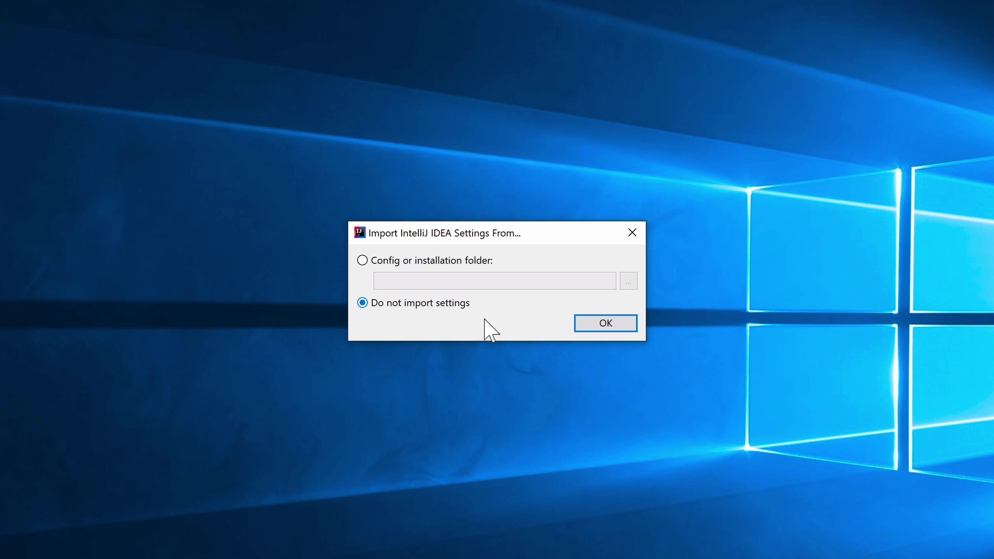
click(600, 324)
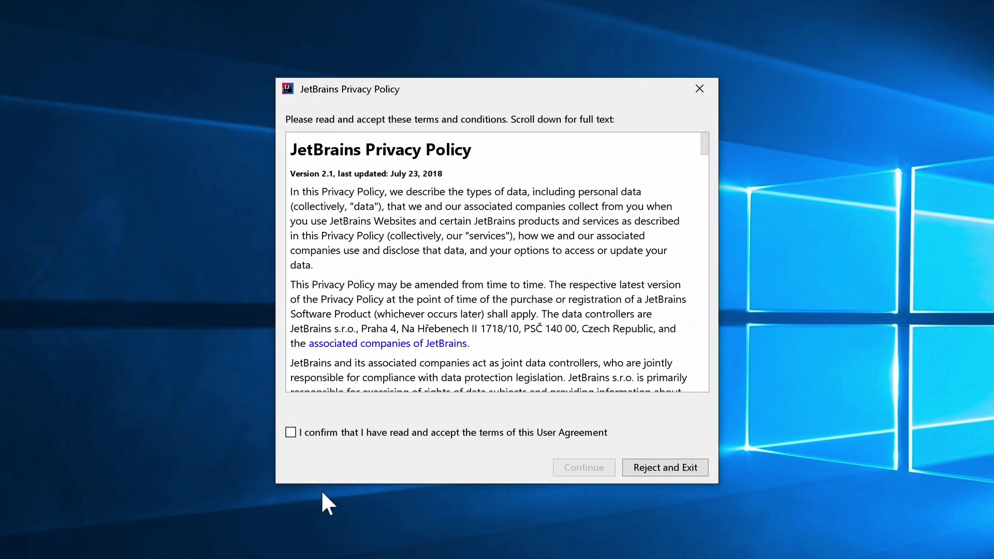
click(292, 433)
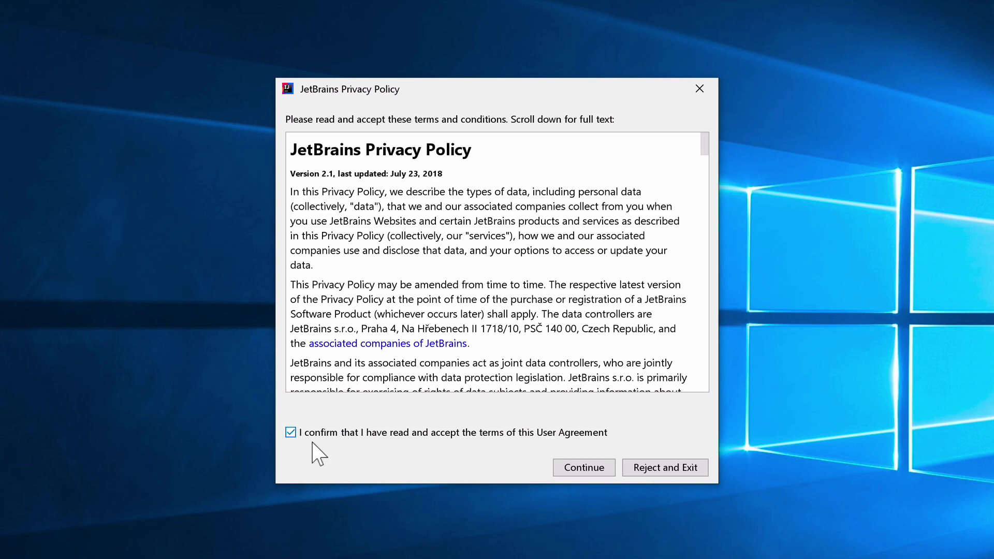
click(565, 468)
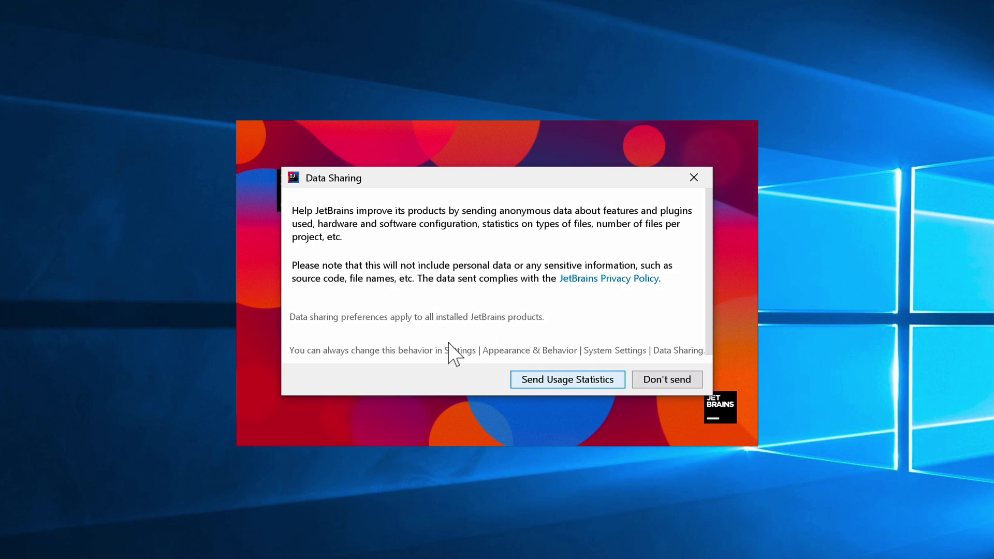
click(555, 381)
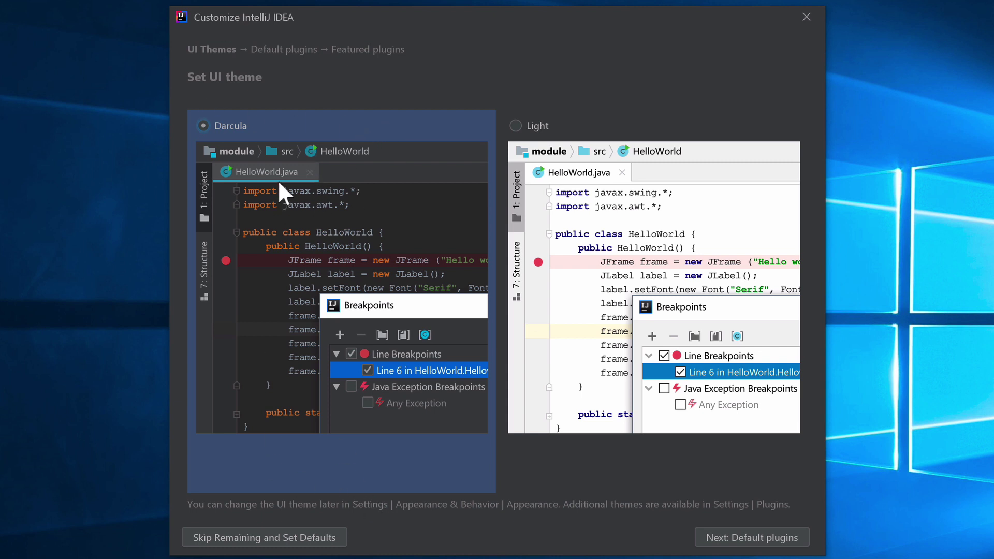
- Keep the Darcula UI theme and disable the Ant plugin among the default build tools
click(754, 538)
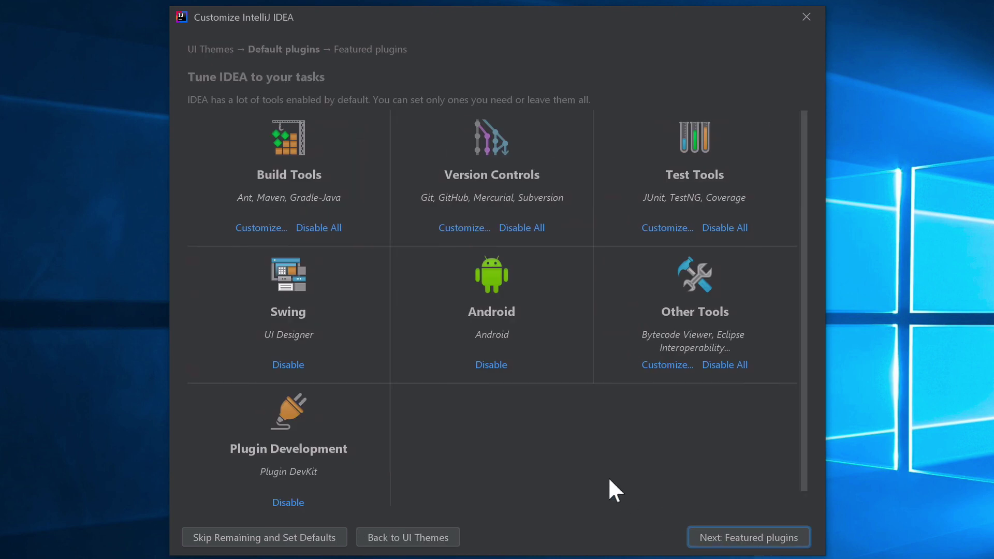
click(262, 229)
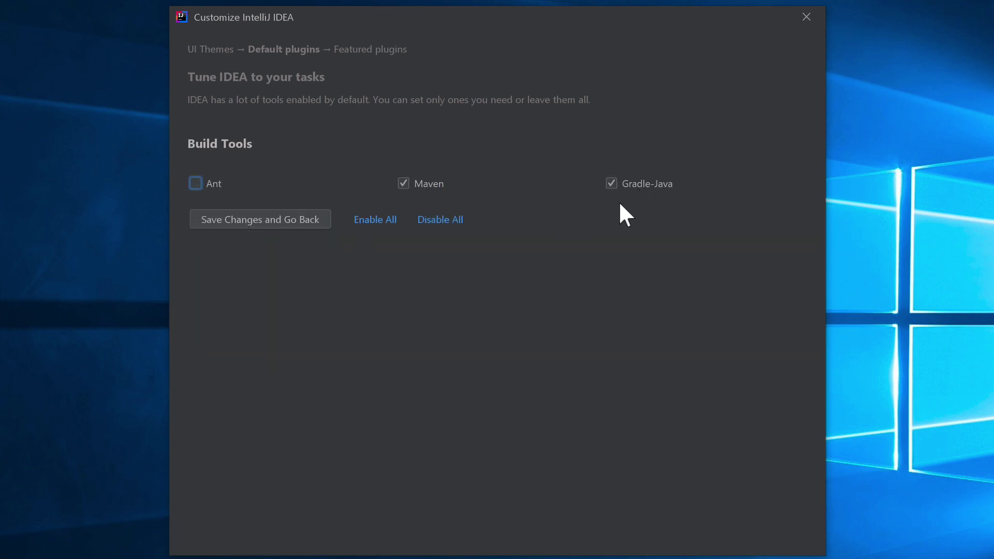
click(230, 220)
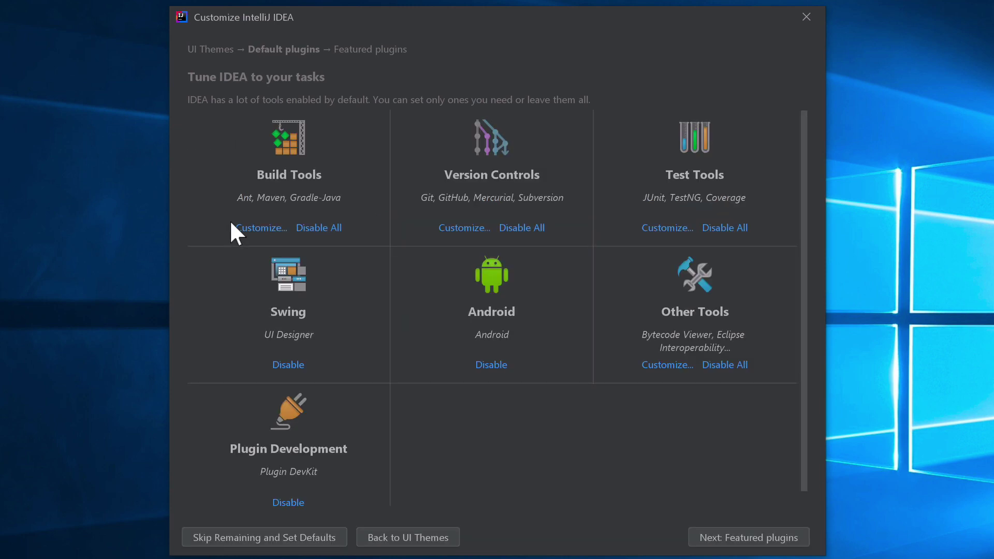
- Disable the Mercurial and Subversion plugins in the version controls group and save the changes
click(460, 228)
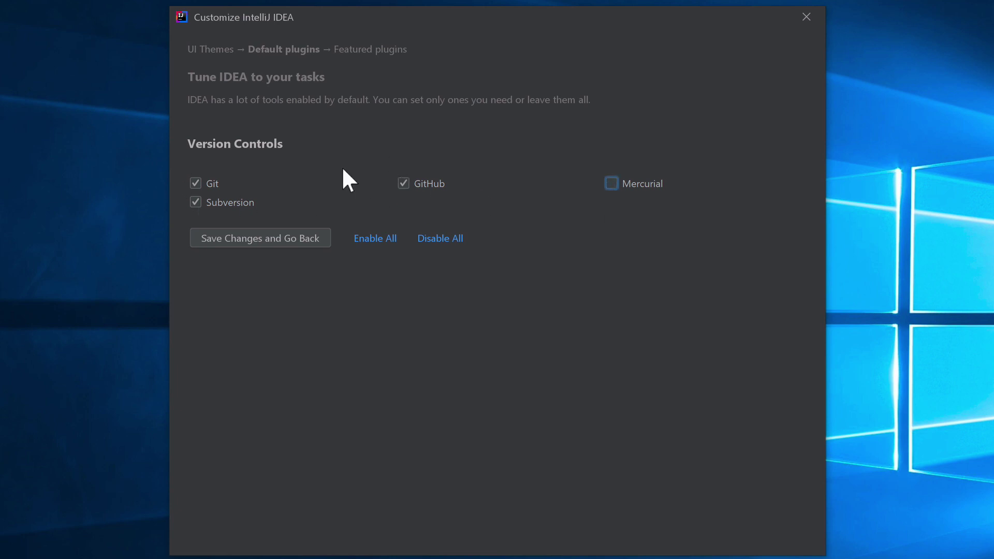
click(195, 203)
click(270, 238)
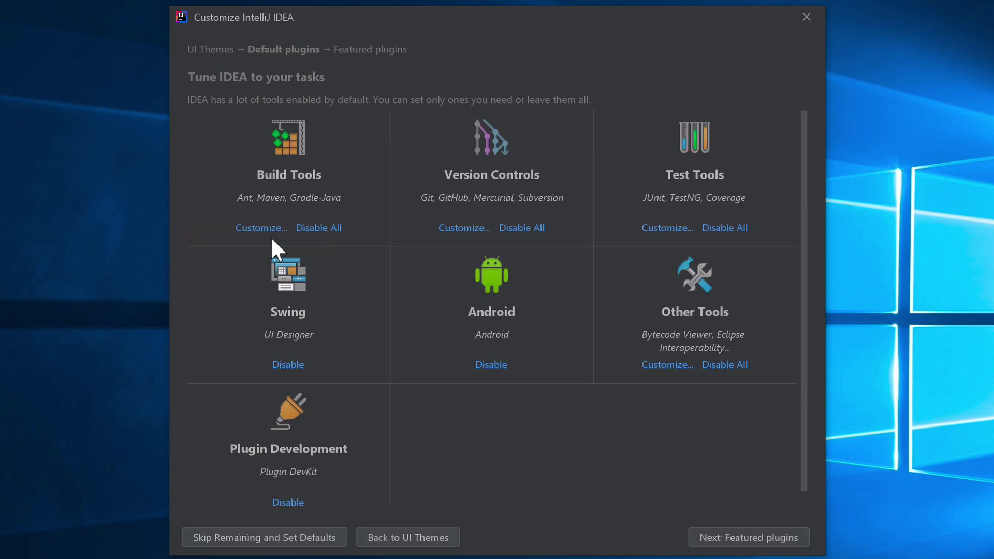
- Disable the TestNG plugin in the test tools group, as well as the Swing and Android plugins
click(666, 229)
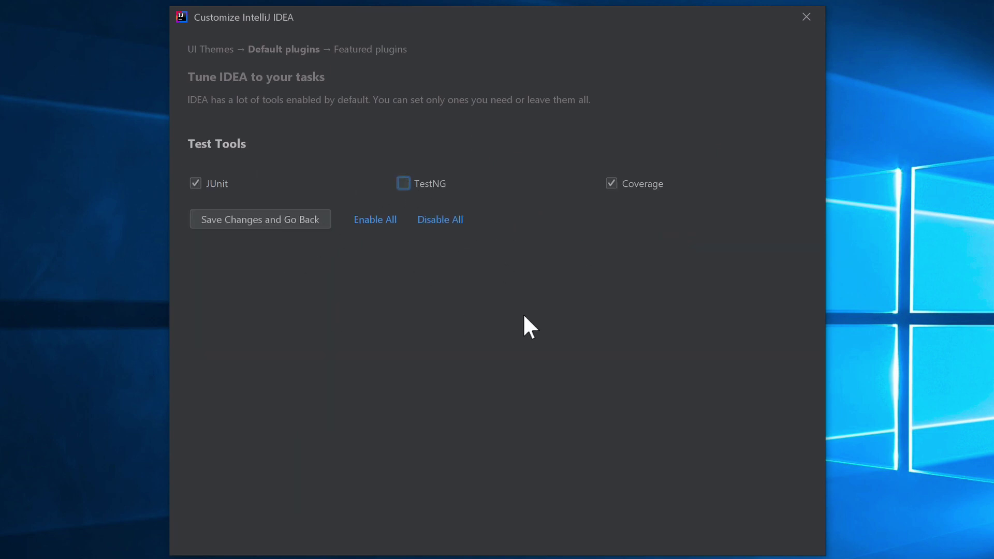
click(215, 219)
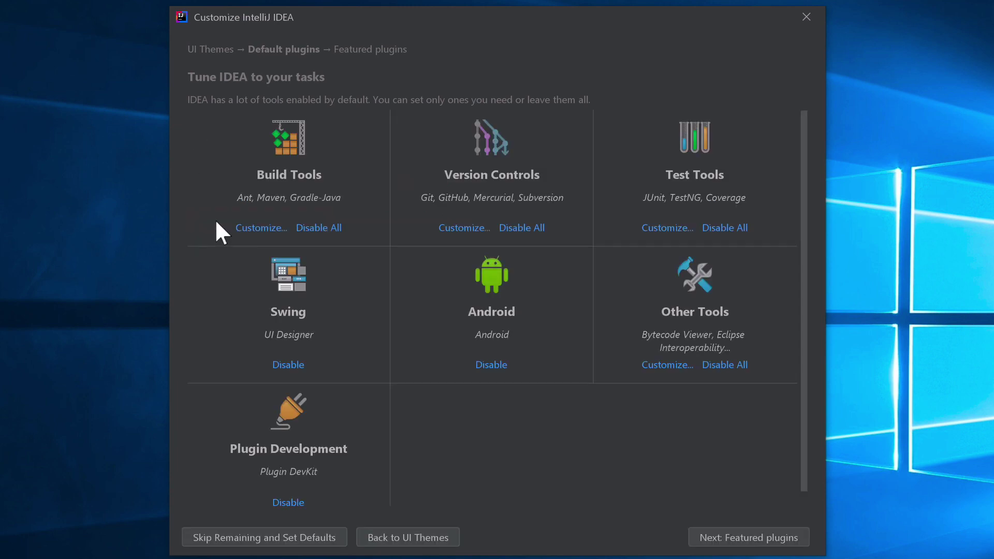
click(275, 366)
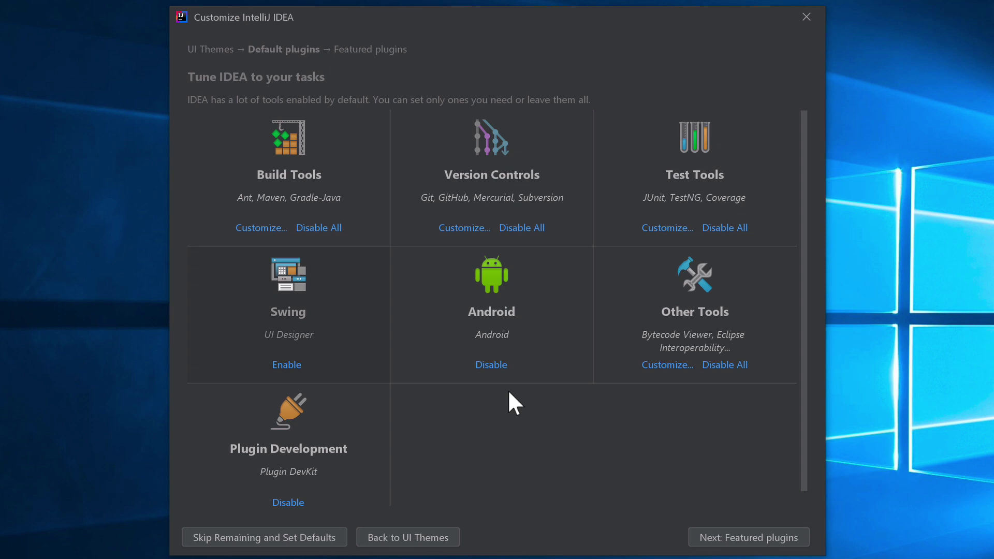
click(490, 367)
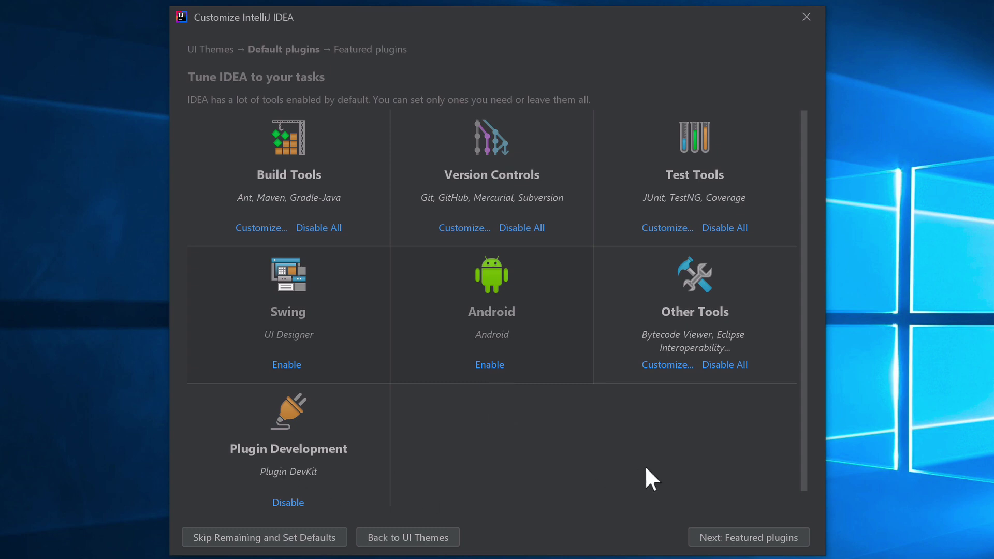
- Disable Task Management, Eclipse Interoperability and Plugin Development, and finish the customization without installing any featured plugins
click(656, 367)
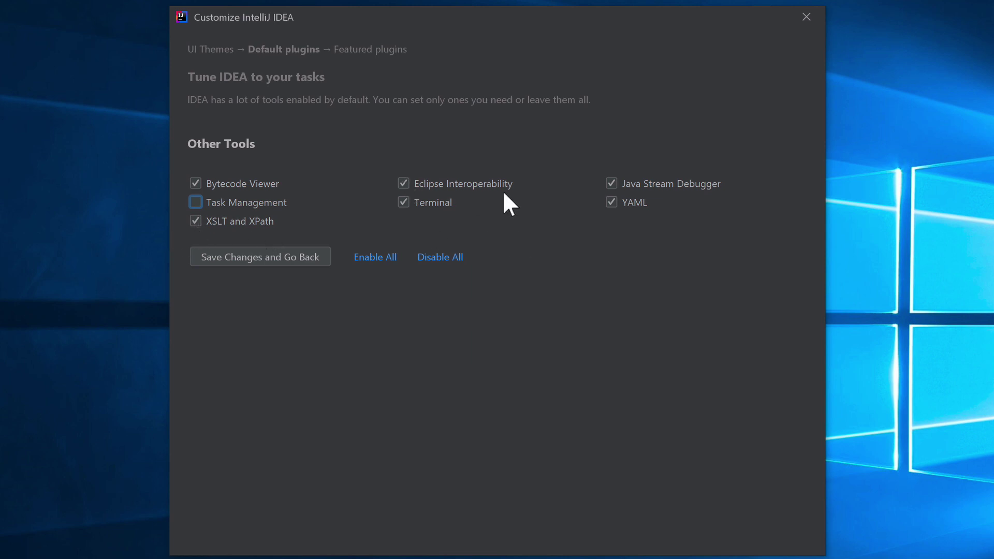
click(403, 183)
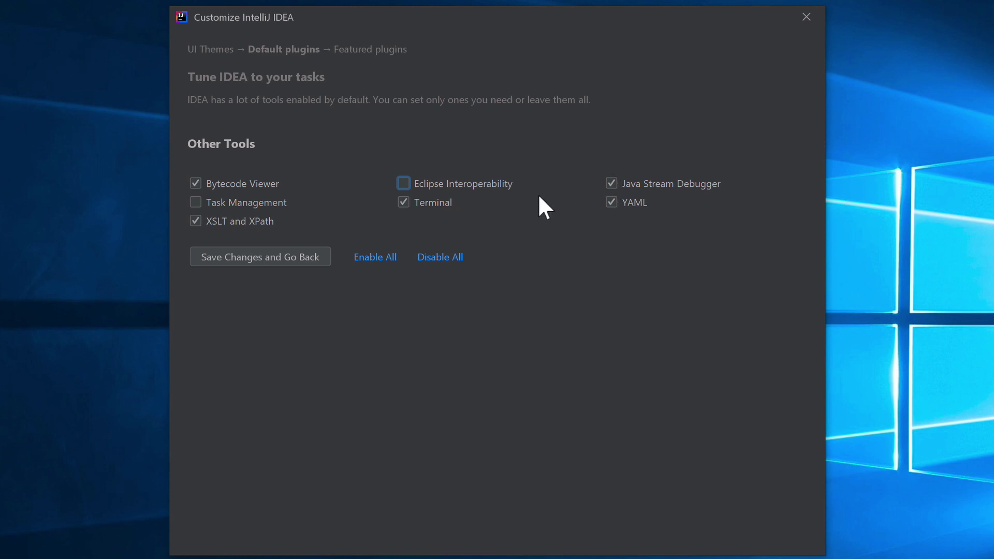
click(271, 259)
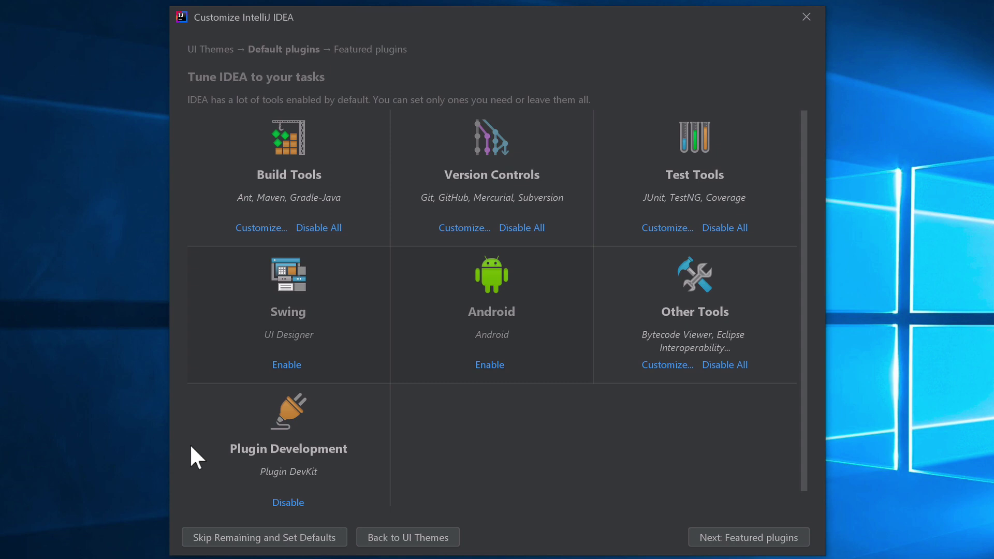
click(272, 503)
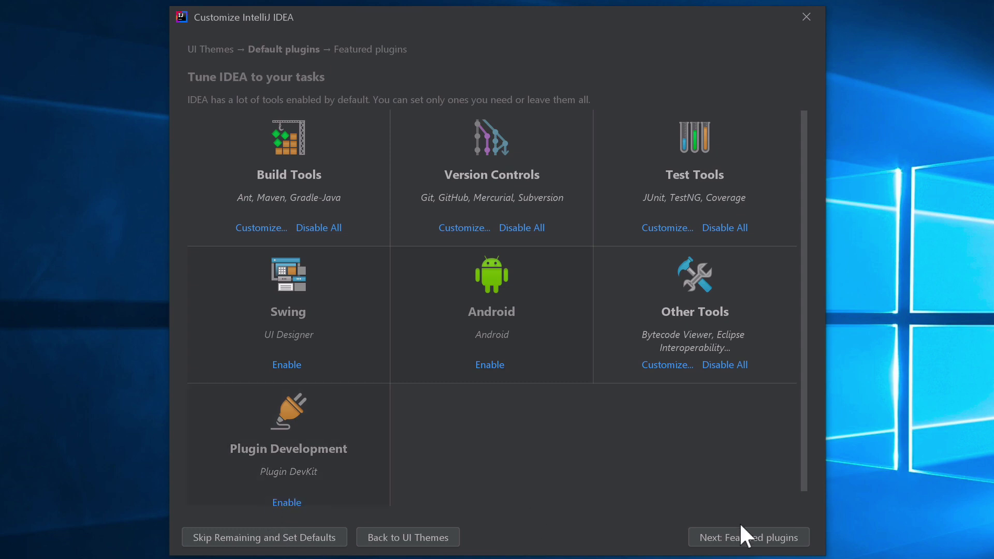
click(755, 541)
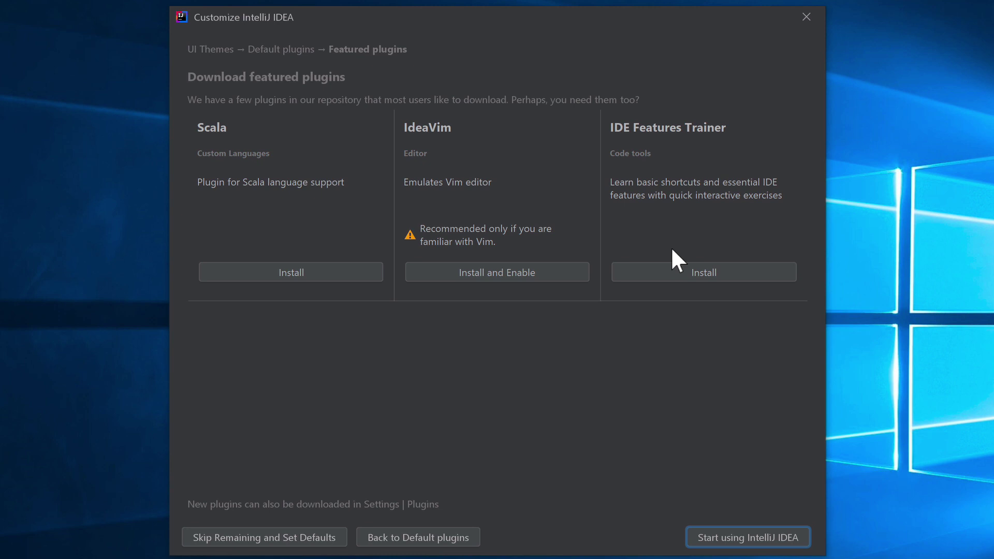
click(742, 537)
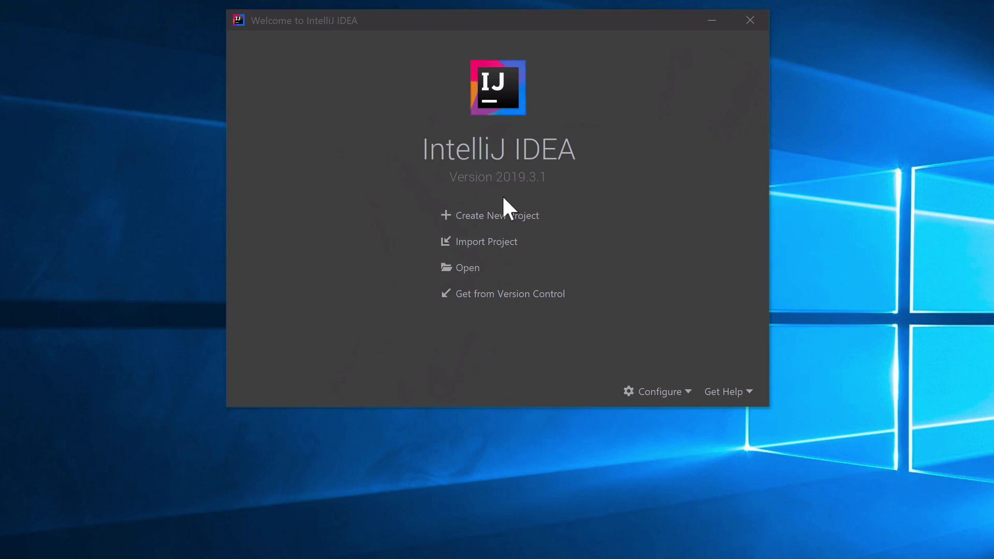
- Create a new Java project named testproject with project SDK 11 and no additional libraries or frameworks
click(496, 223)
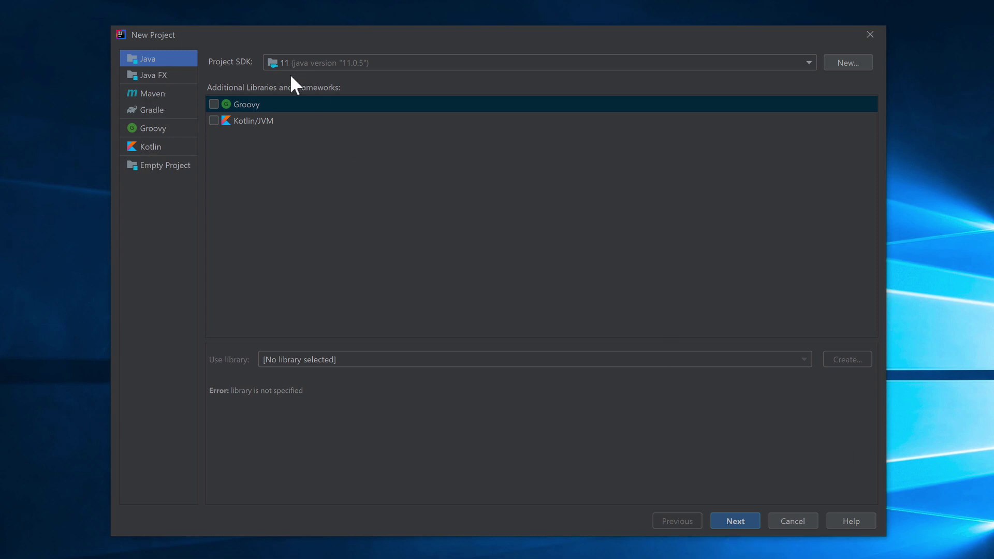
click(742, 524)
click(742, 524)
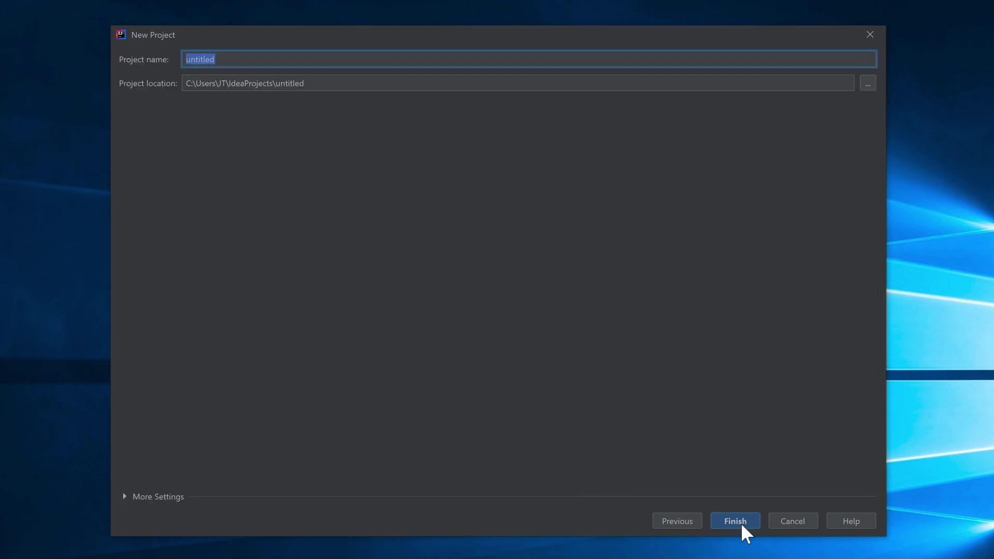
text(testproject)
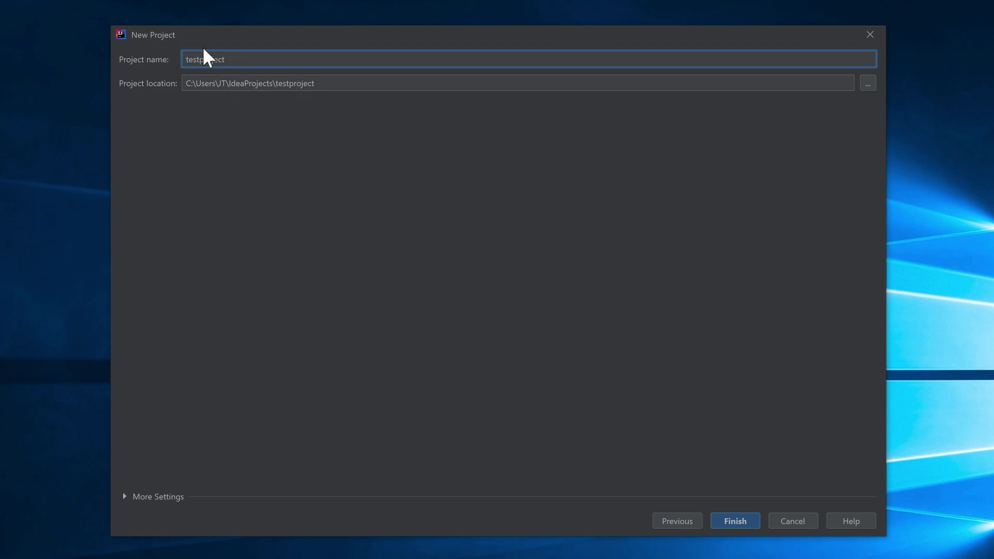
click(738, 526)
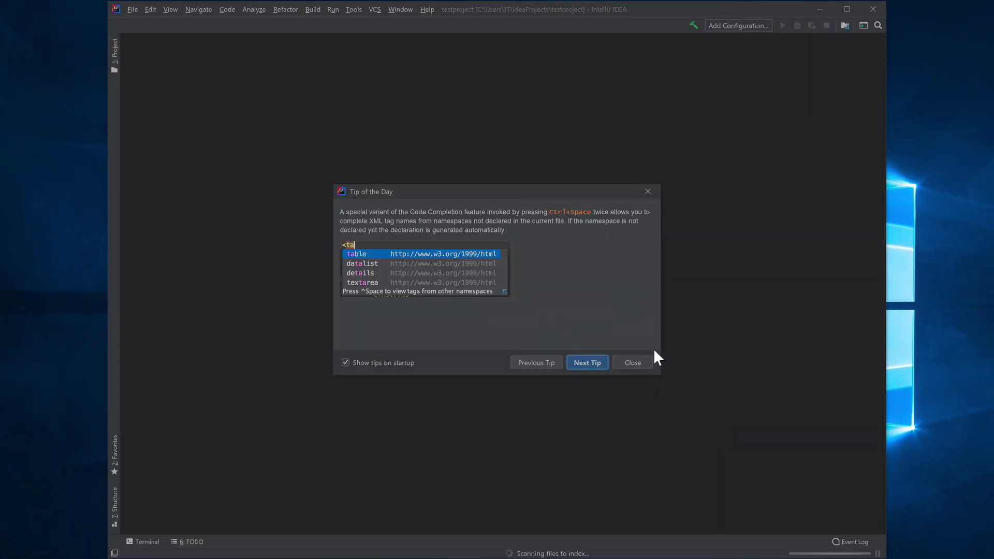
- Dismiss the Tip of the Day and open the Project Structure settings for testproject
click(645, 192)
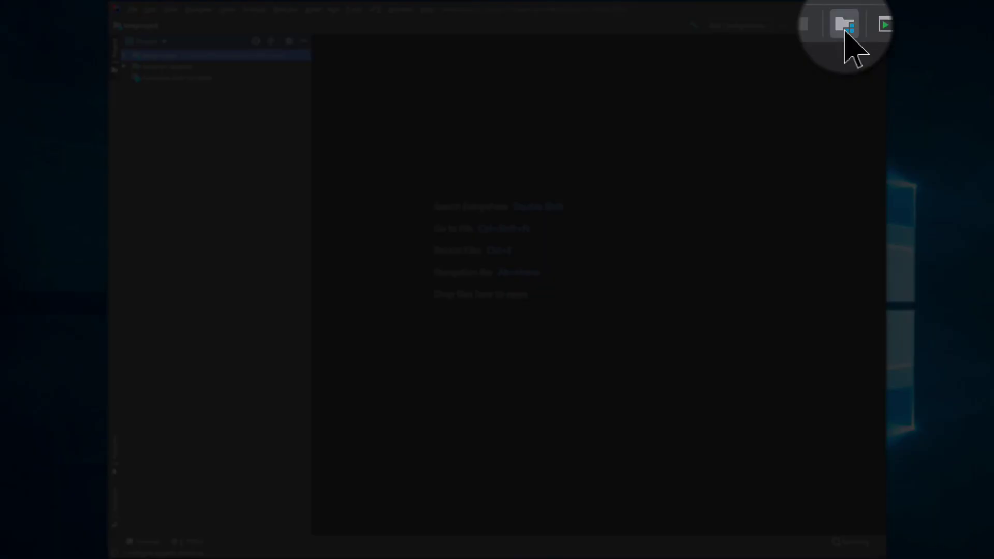
click(845, 26)
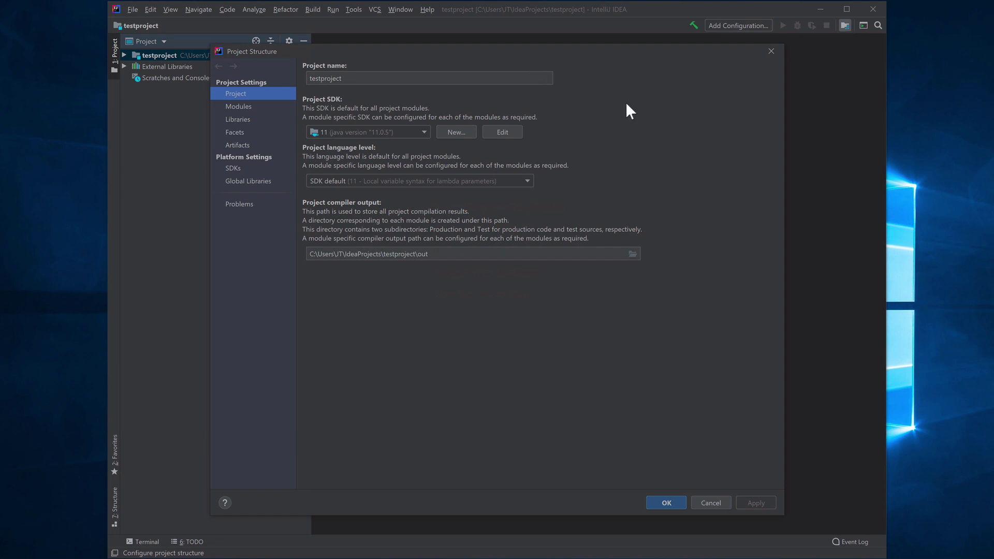